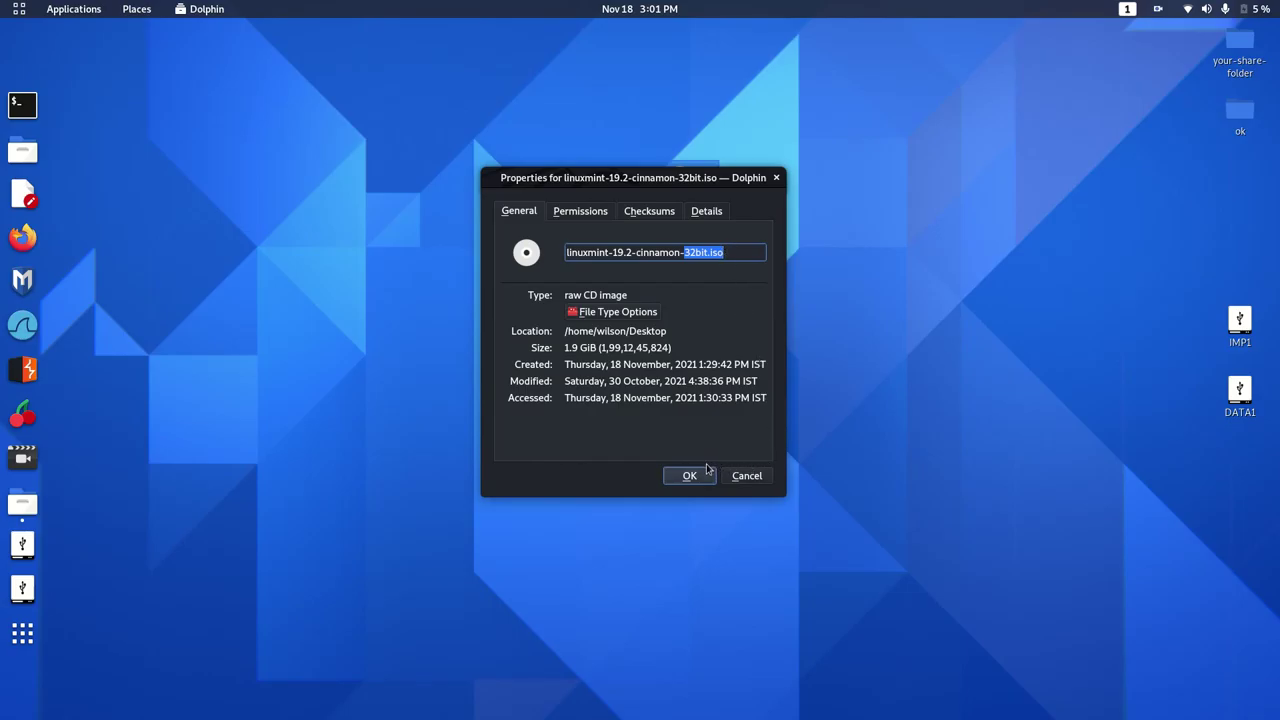
# Close the ISO's Properties dialog and launch VirtualBox by searching applications for 'vir'.
pyautogui.click(689, 475)
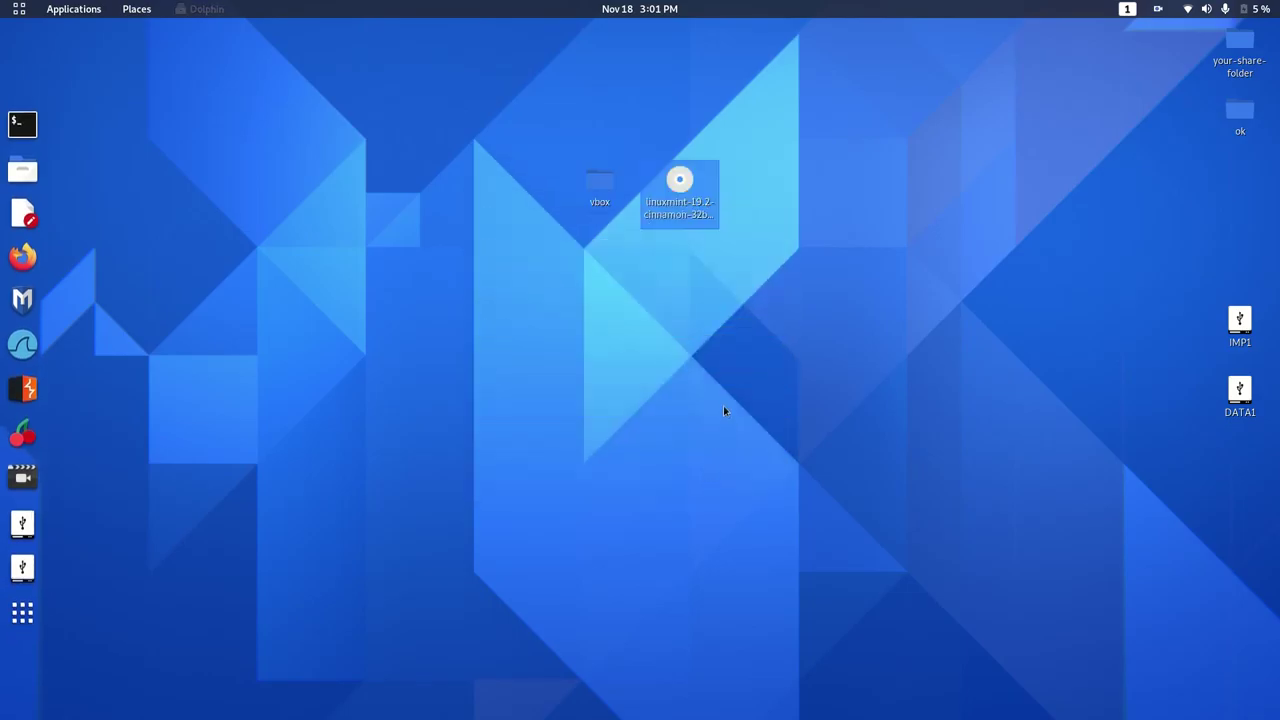
pyautogui.click(22, 610)
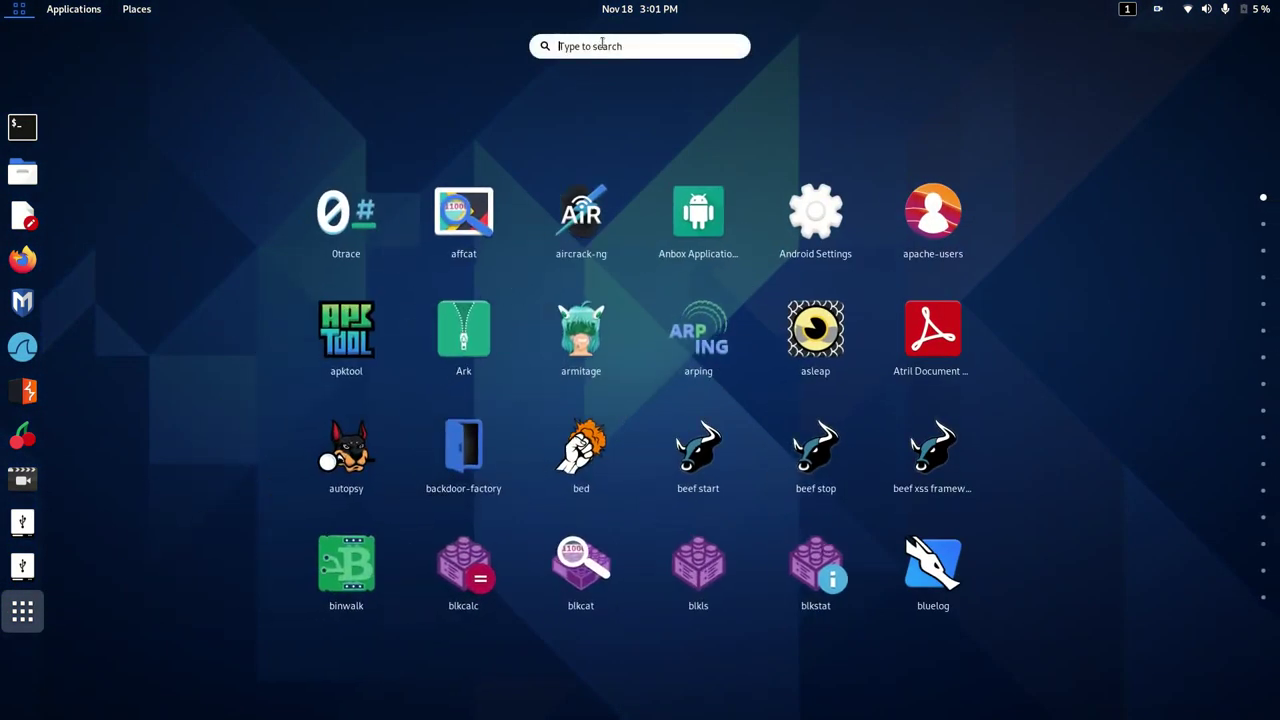
pyautogui.write('vir')
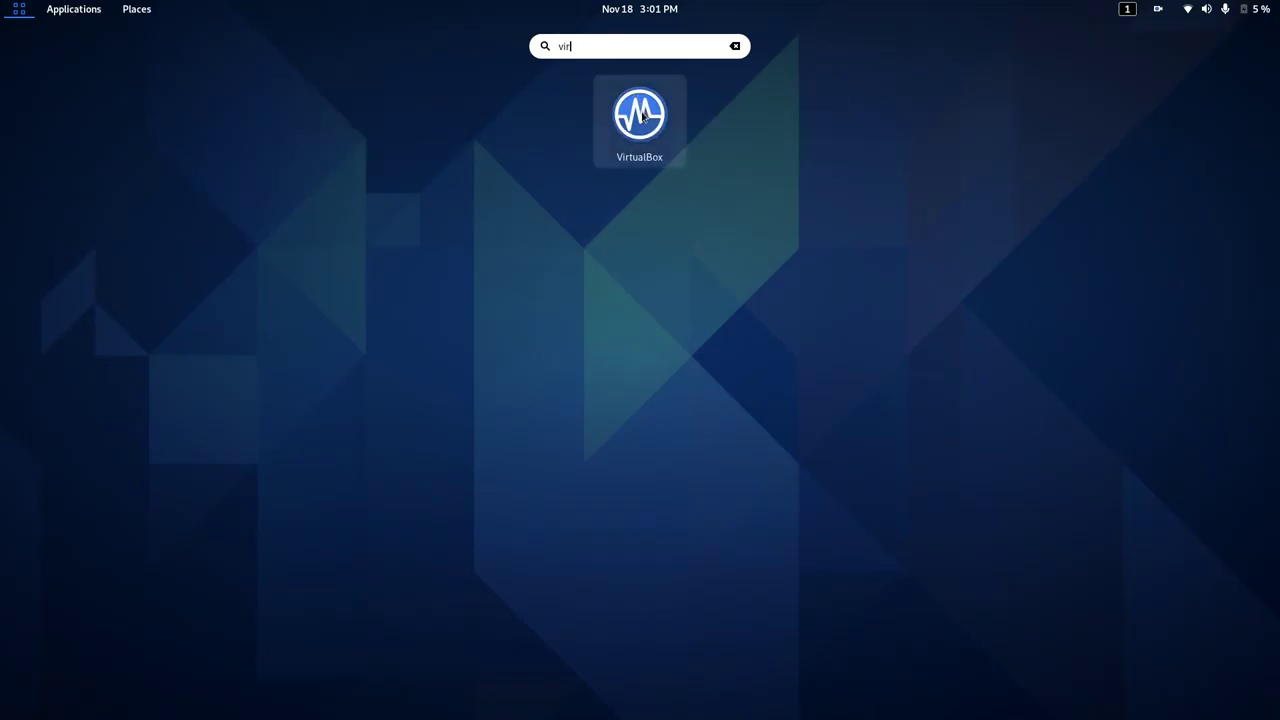
pyautogui.click(640, 113)
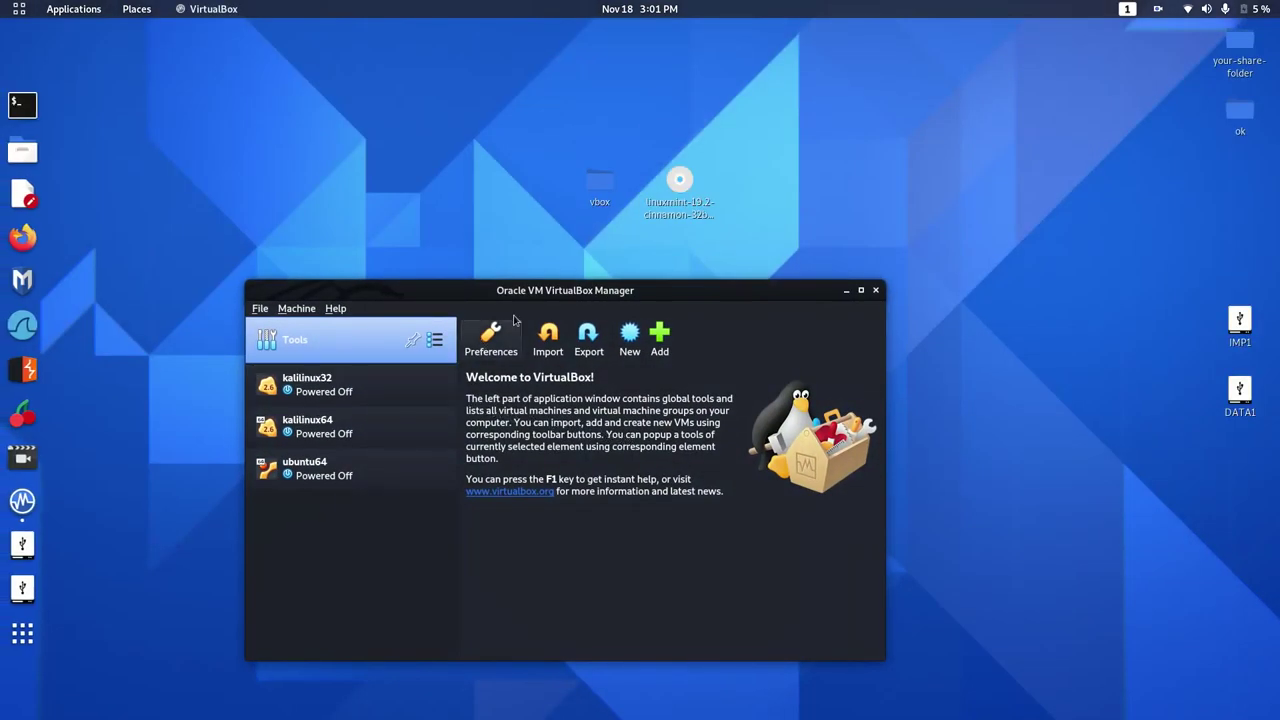
# Start a new VM named linuxmint32 with version Linux 2.6 / 3.x / 4.x (32-bit).
pyautogui.moveTo(634, 290); pyautogui.dragTo(674, 317)
pyautogui.click(670, 365)
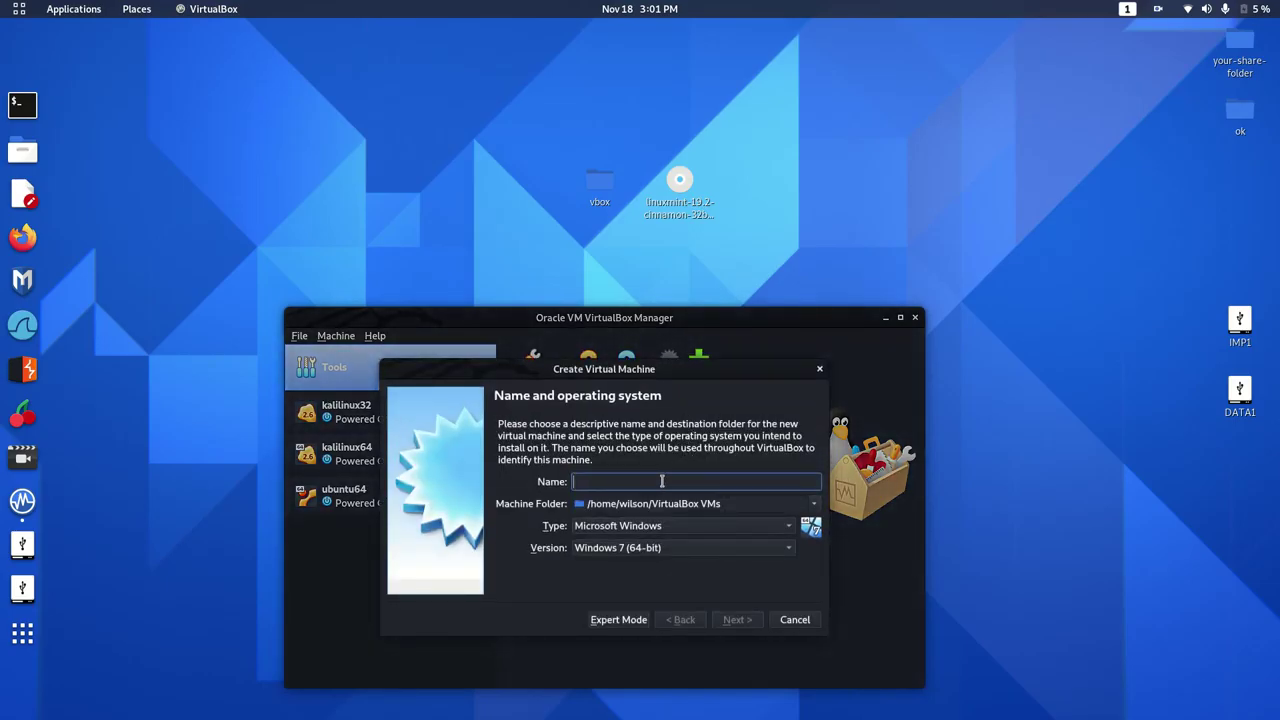
pyautogui.write('linuxmin')
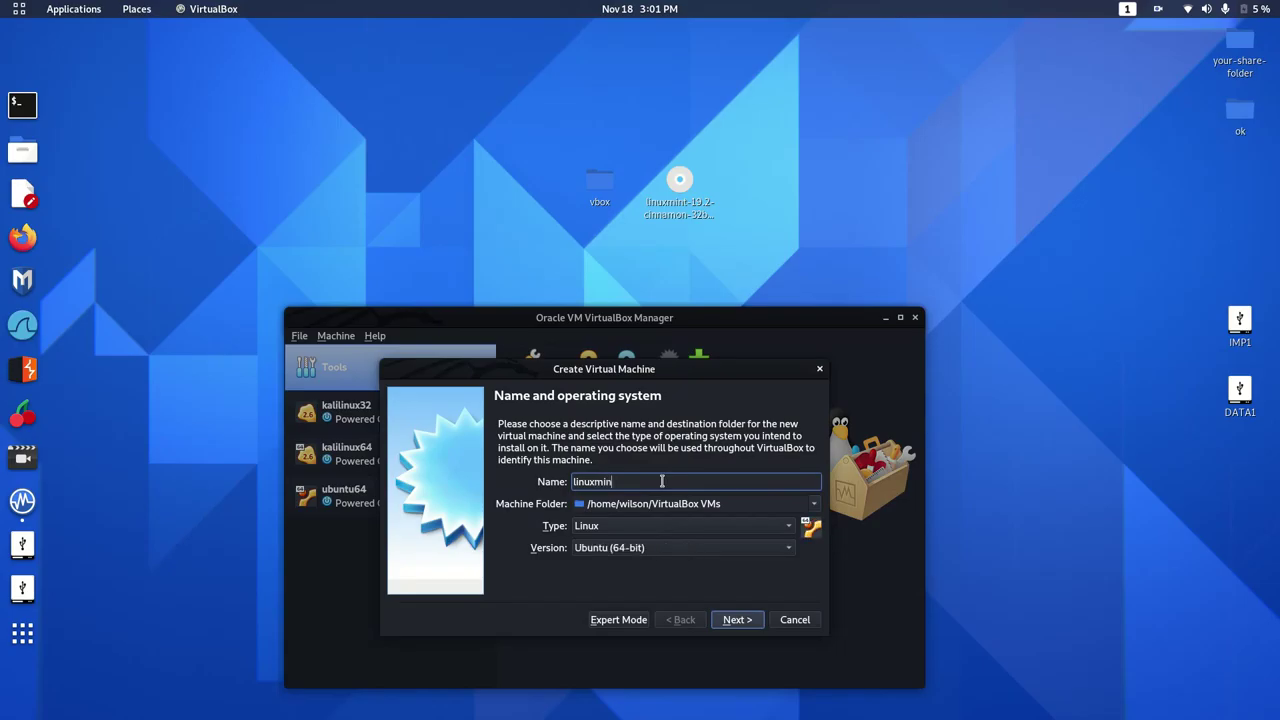
pyautogui.write('t32')
pyautogui.click(687, 548)
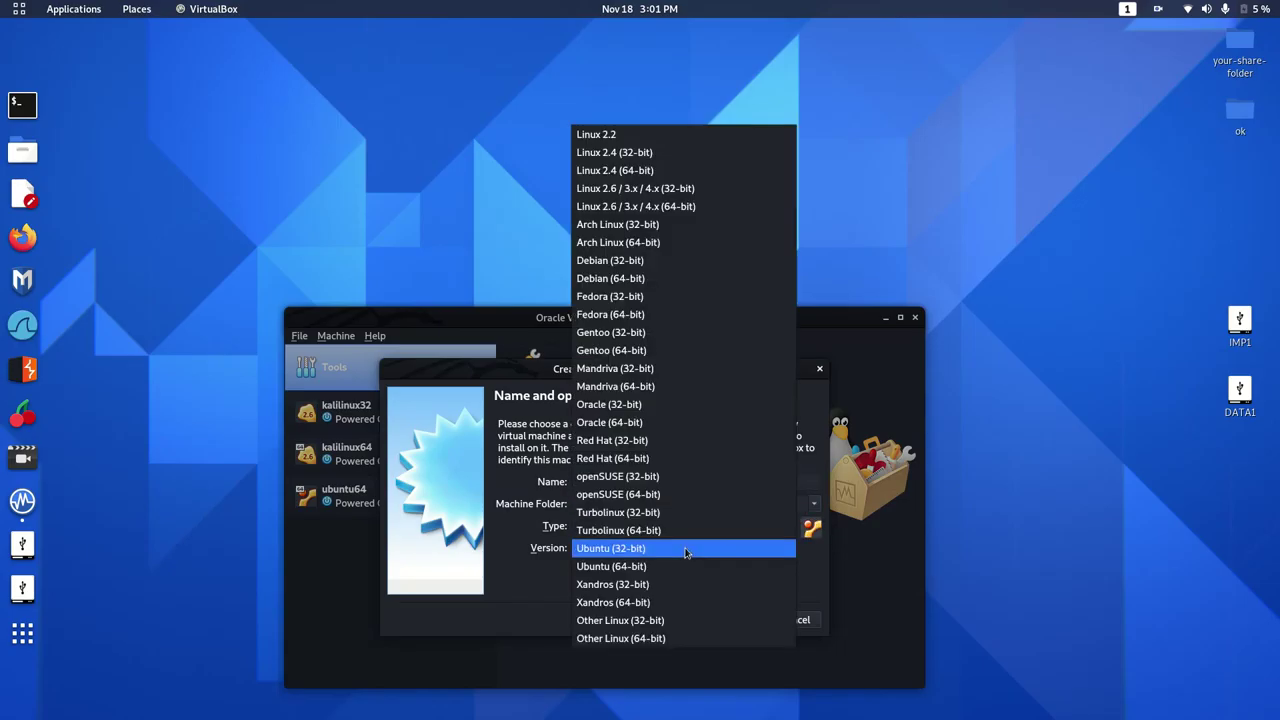
pyautogui.click(626, 189)
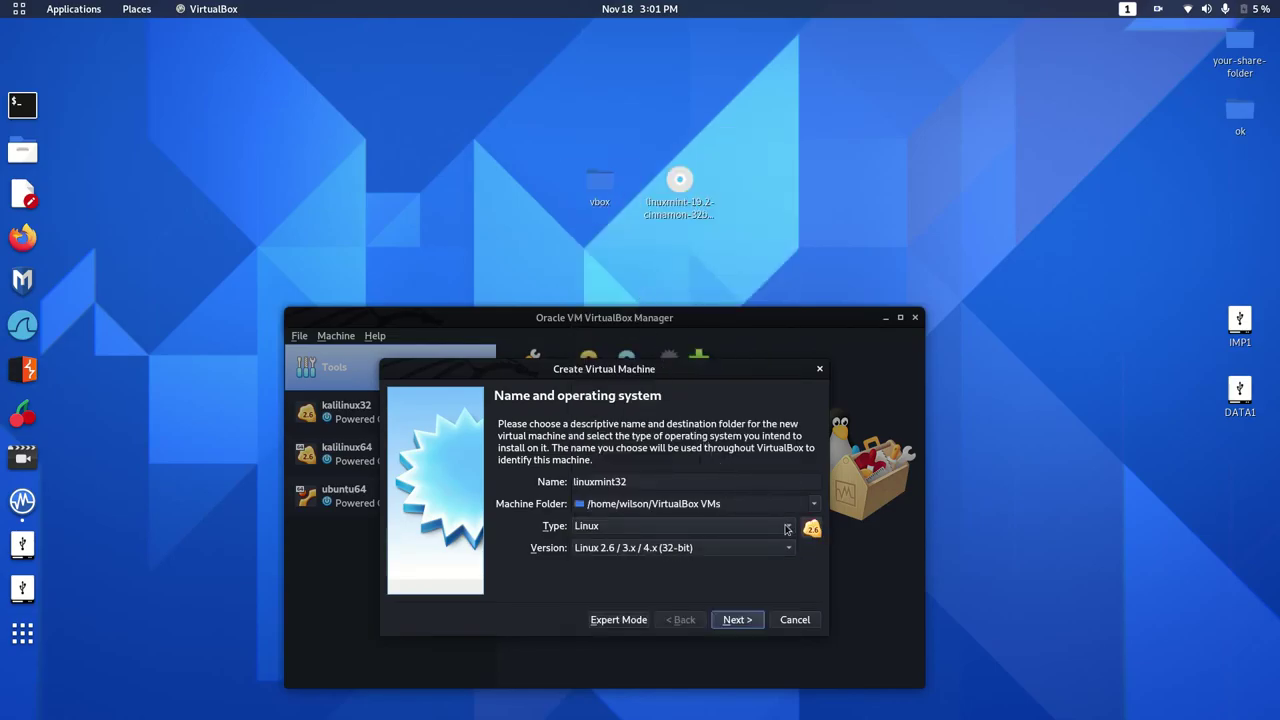
# Set the machine folder to the Desktop's vbox folder and continue to Memory size.
pyautogui.click(815, 505)
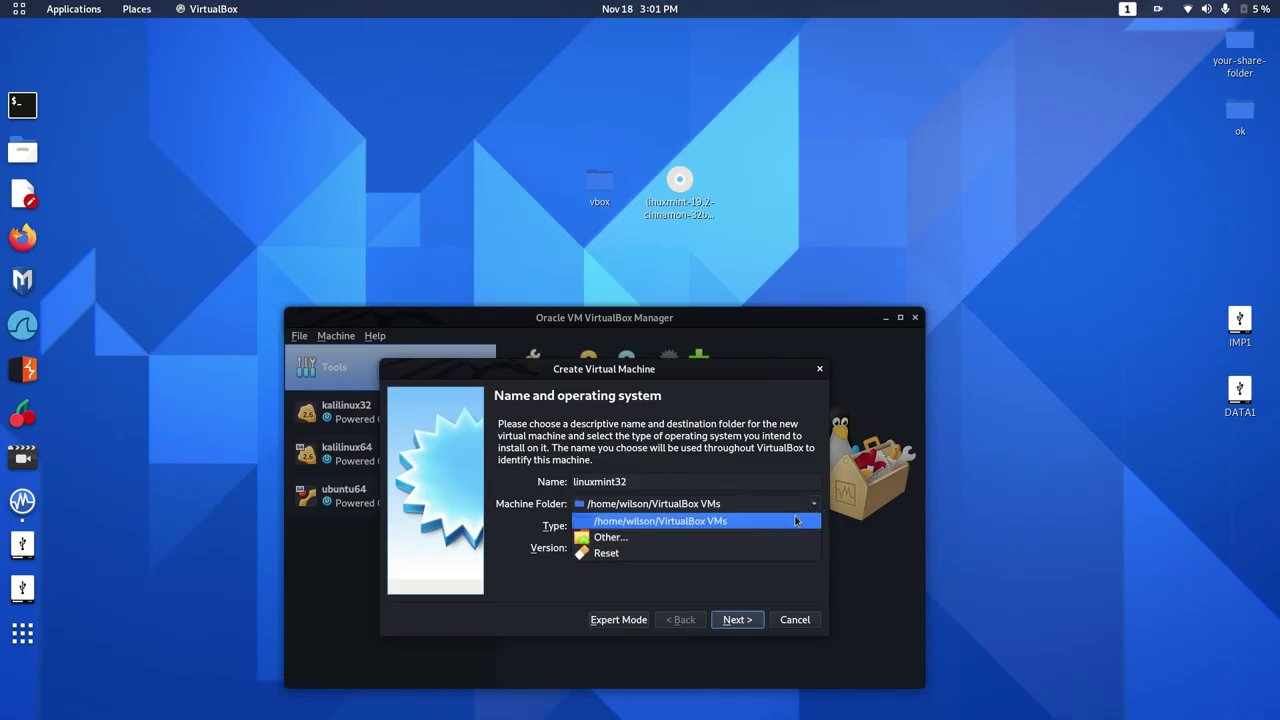
pyautogui.click(787, 536)
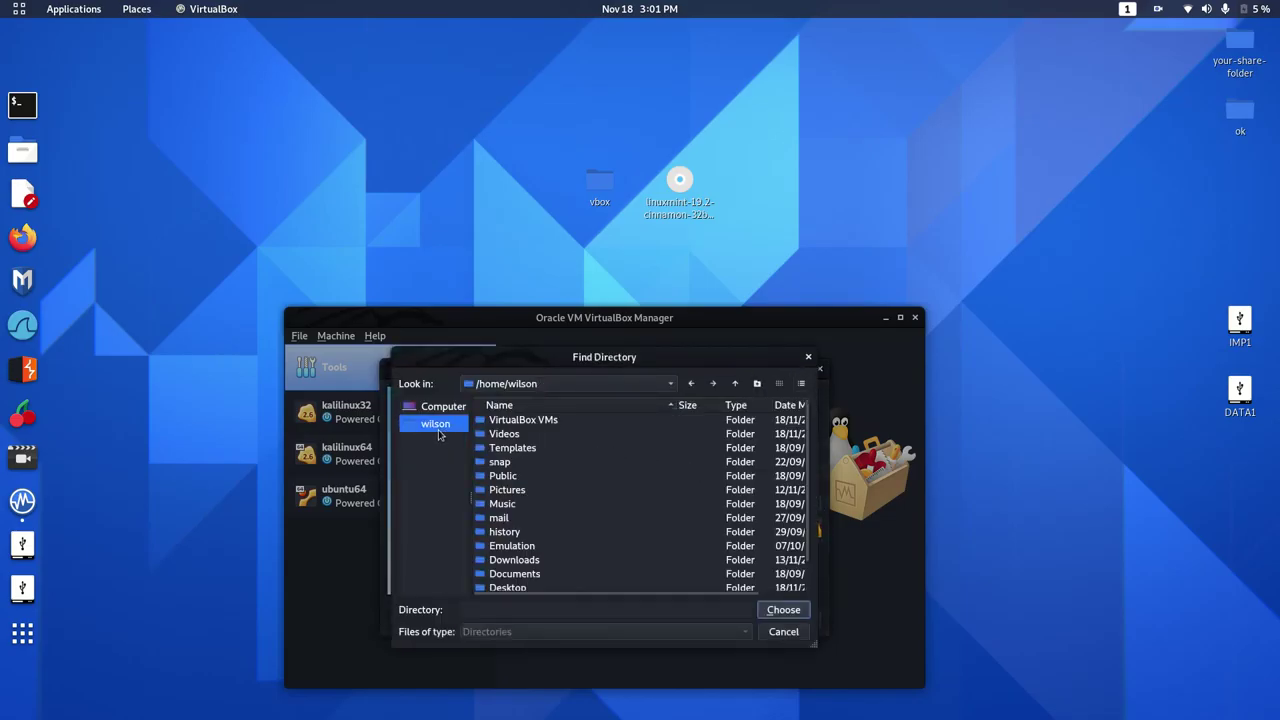
pyautogui.doubleClick(515, 589)
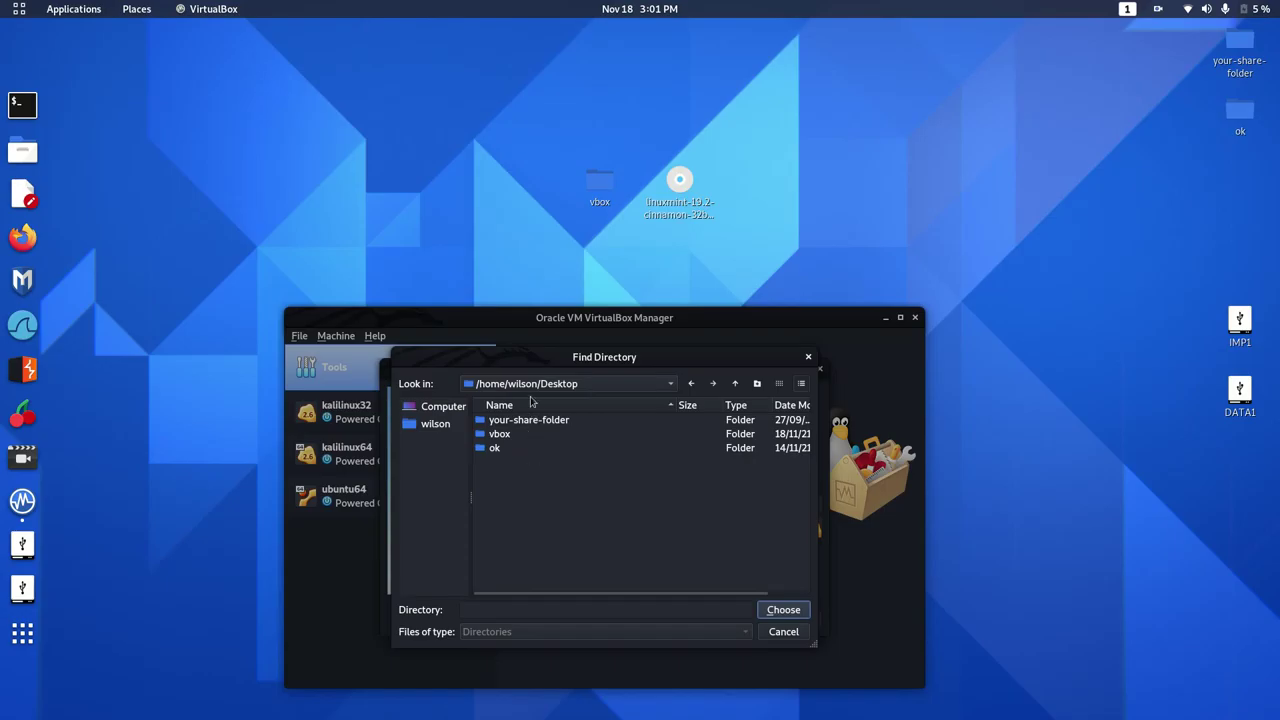
pyautogui.click(519, 436)
pyautogui.click(799, 611)
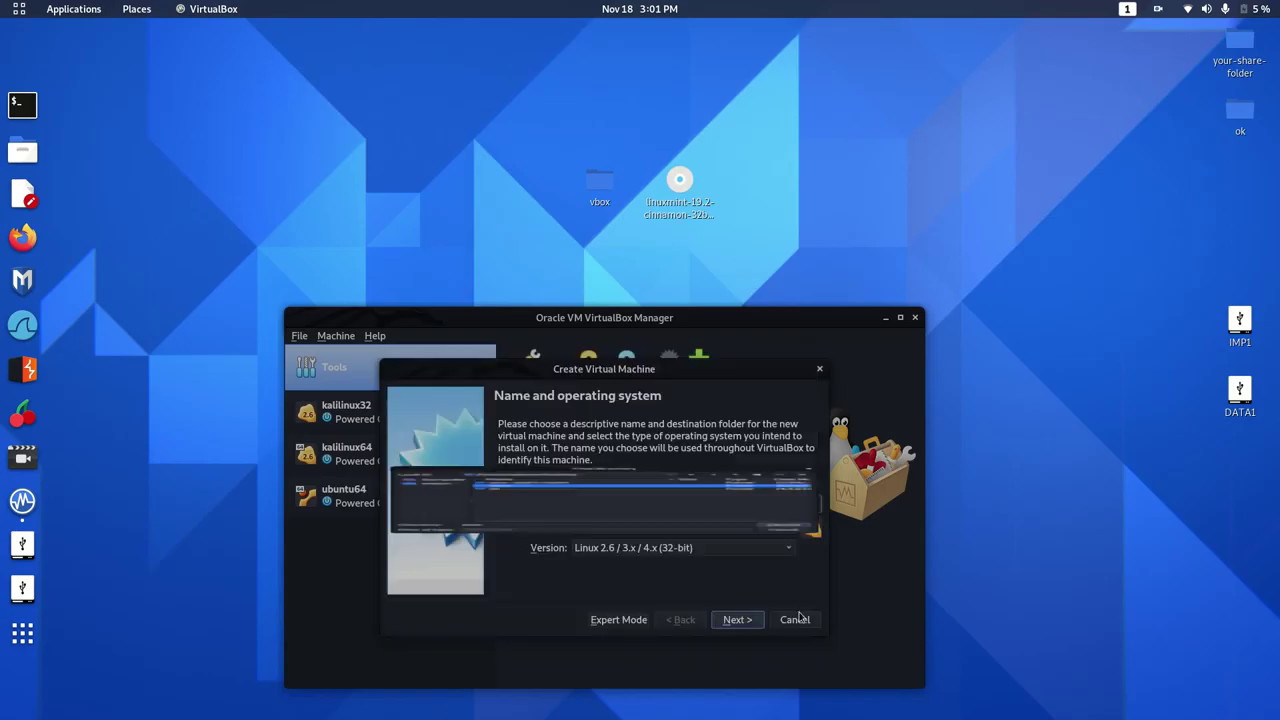
pyautogui.click(739, 620)
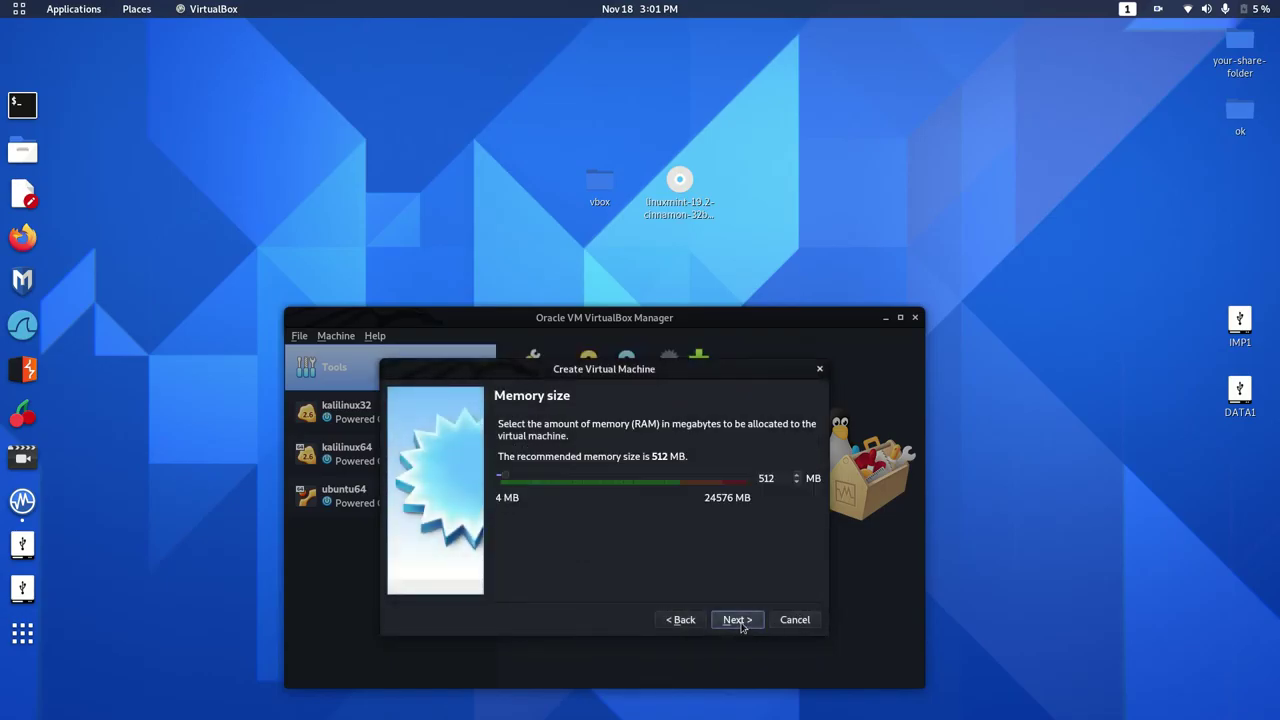
# Raise the VM's memory above 512 MB, to 4608 MB, and move to the hard disk step.
pyautogui.click(675, 481)
pyautogui.click(675, 481)
pyautogui.click(675, 481)
pyautogui.click(748, 622)
# Create a new dynamically allocated 16 GB VDI virtual hard disk, then open the machine's settings.
pyautogui.click(748, 622)
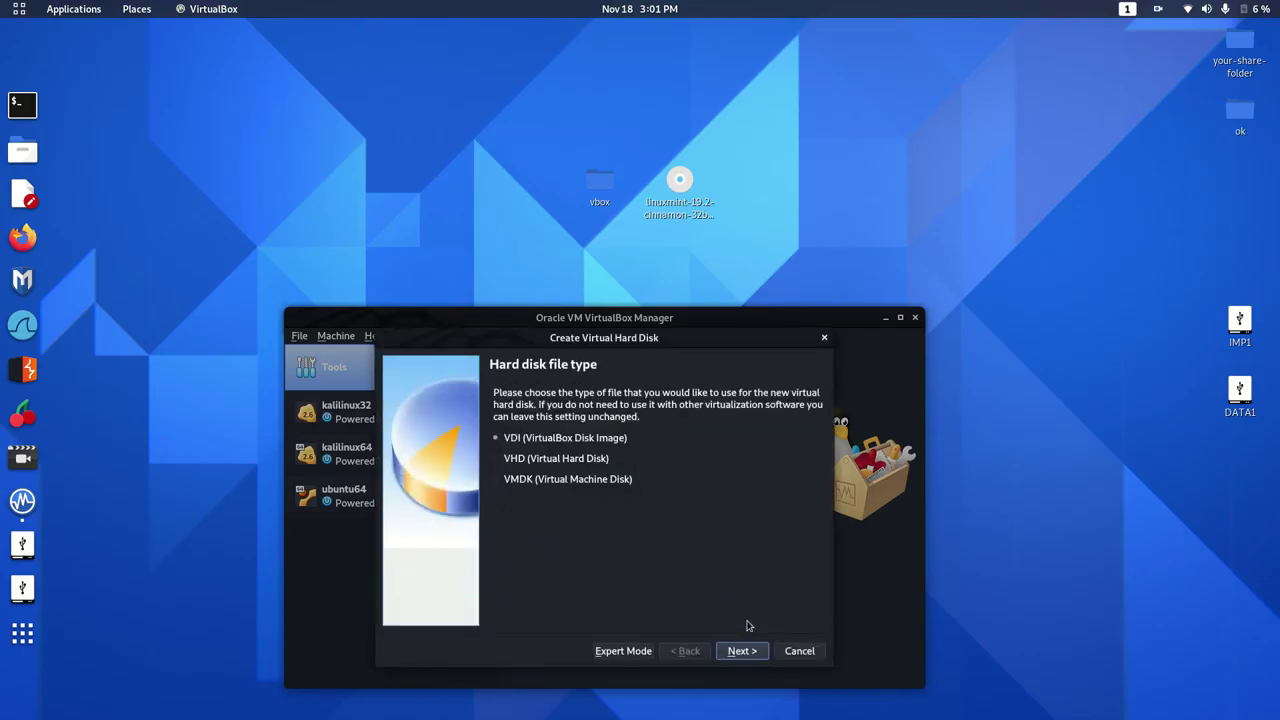
pyautogui.click(746, 651)
pyautogui.click(745, 653)
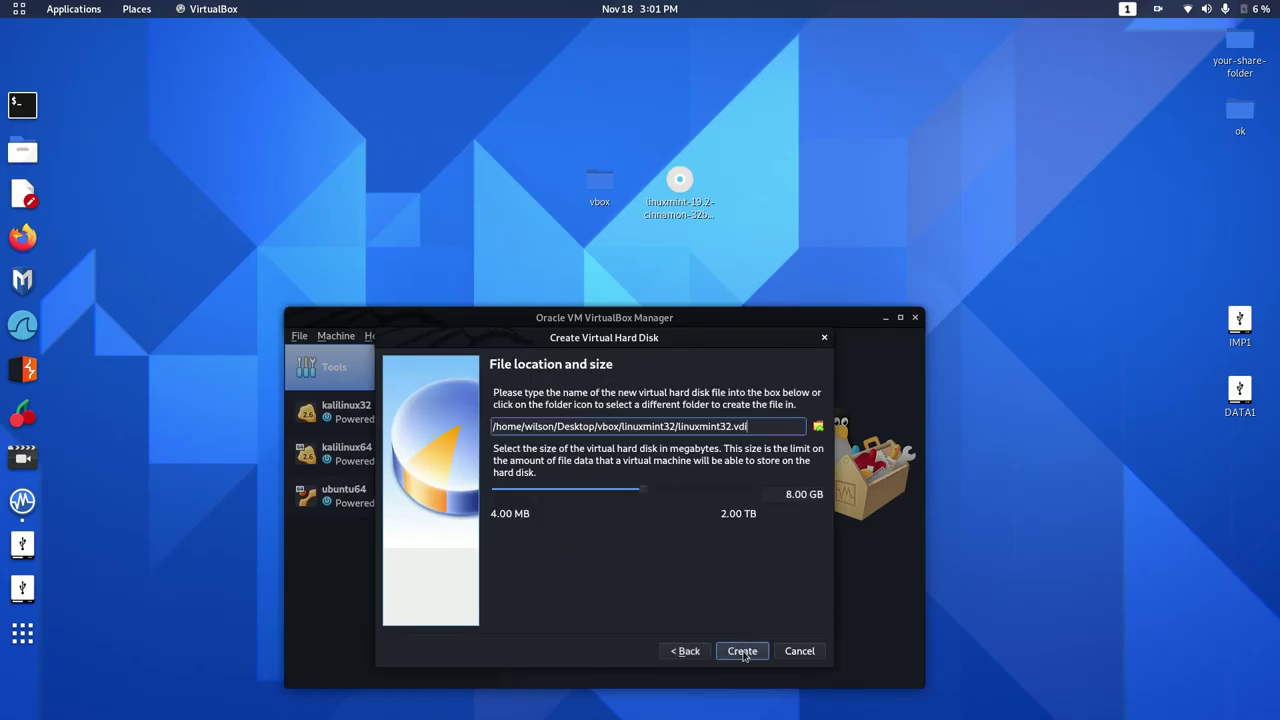
pyautogui.click(696, 491)
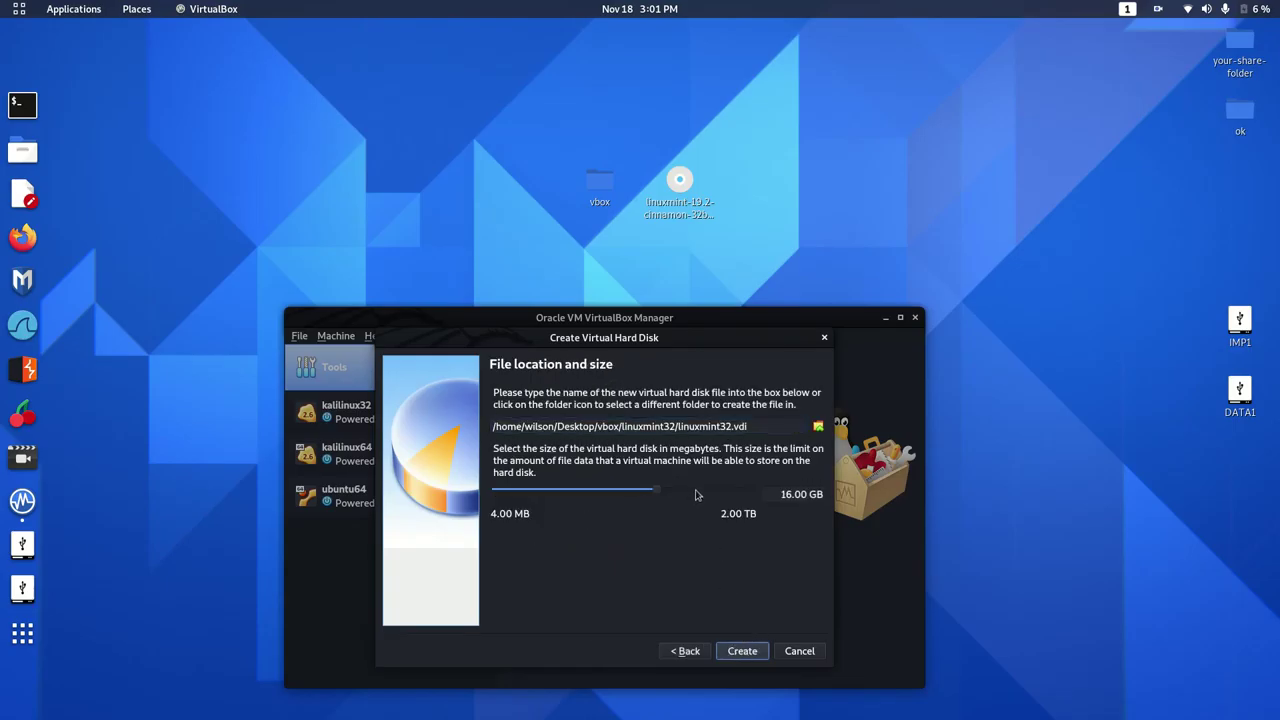
pyautogui.click(745, 651)
pyautogui.click(420, 362)
# Review the System > Processor settings and close the settings with OK.
pyautogui.click(410, 363)
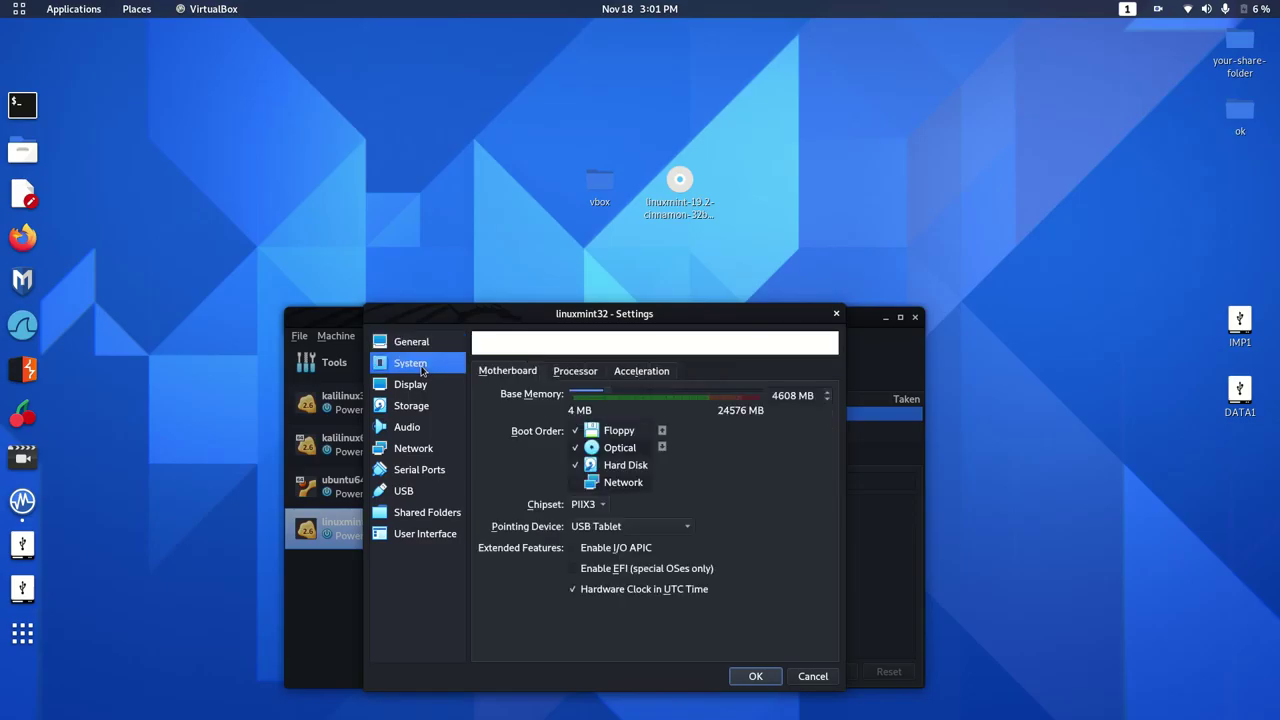
pyautogui.click(587, 375)
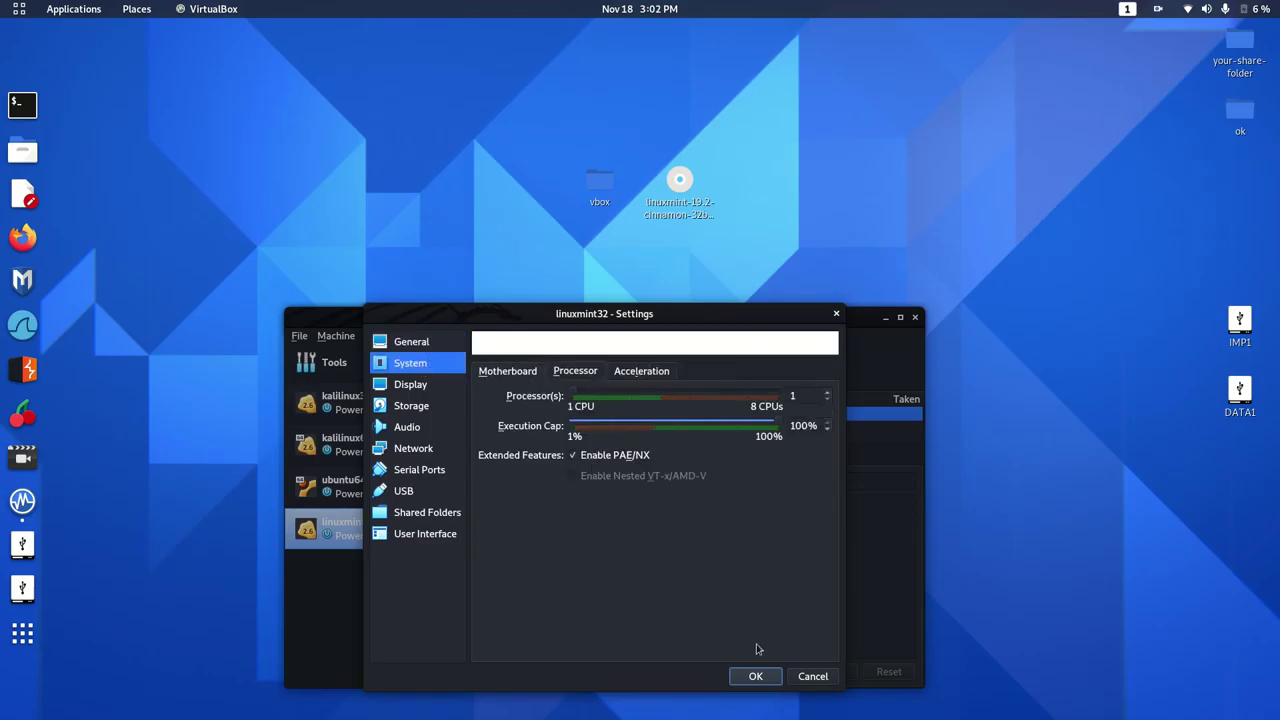
pyautogui.click(756, 676)
# Load the Linux Mint 19.2 ISO into the empty IDE optical drive under Storage and save.
pyautogui.click(737, 366)
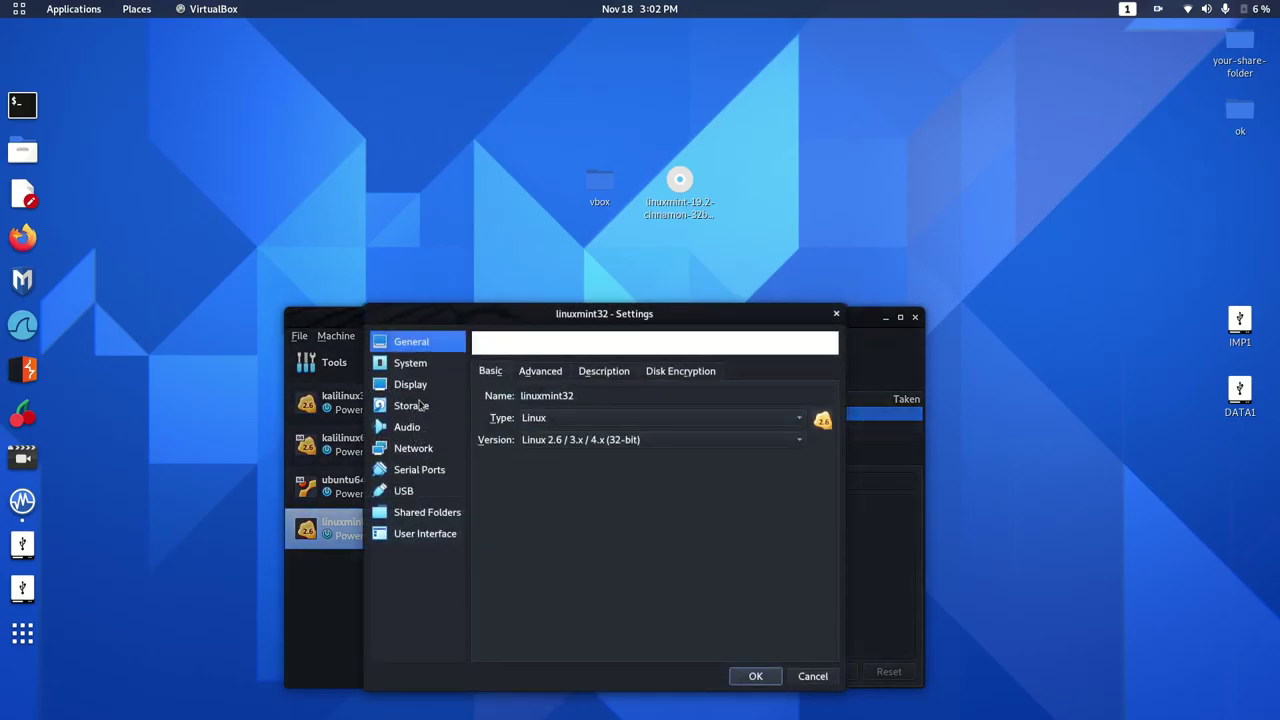
pyautogui.click(420, 405)
pyautogui.click(514, 406)
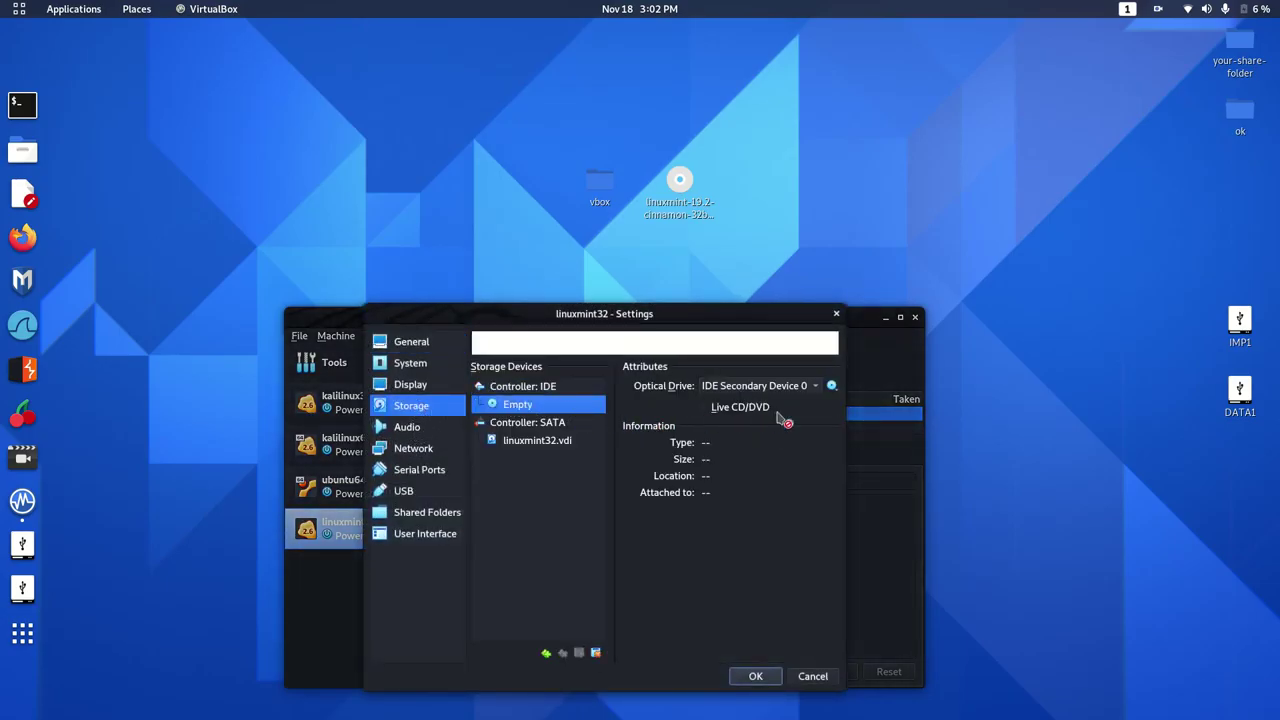
pyautogui.click(832, 386)
pyautogui.click(845, 436)
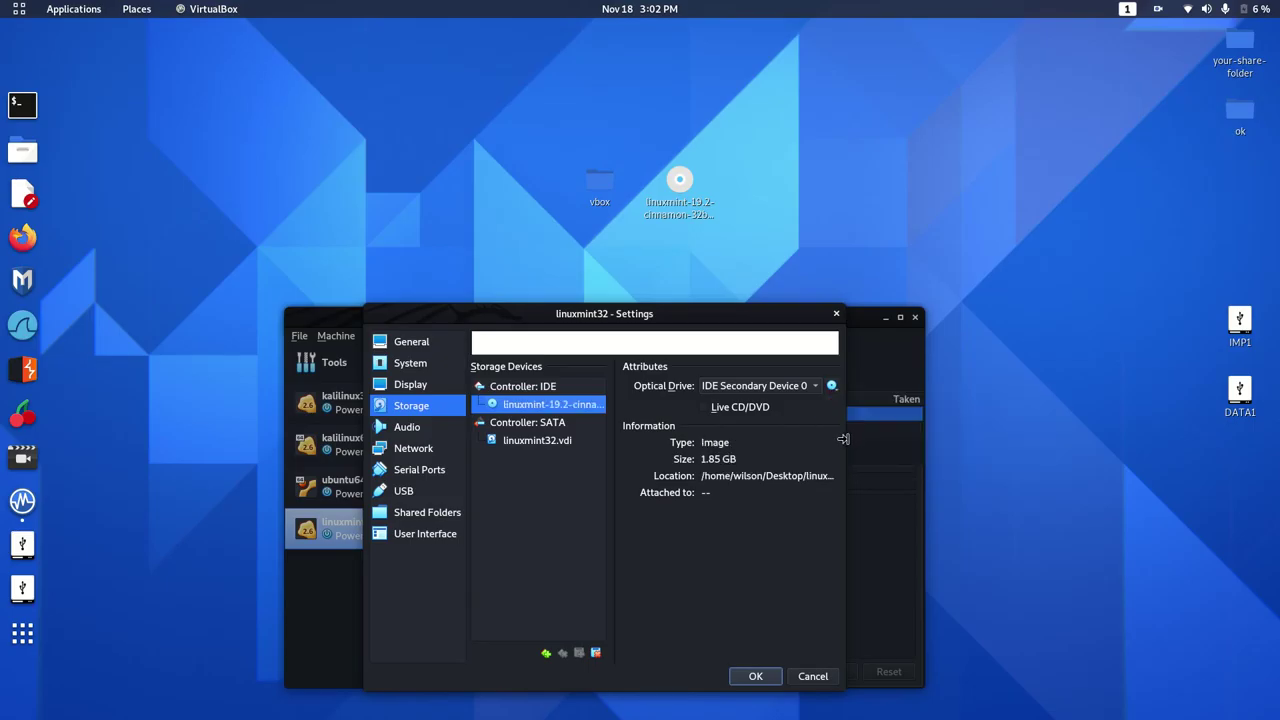
pyautogui.click(766, 676)
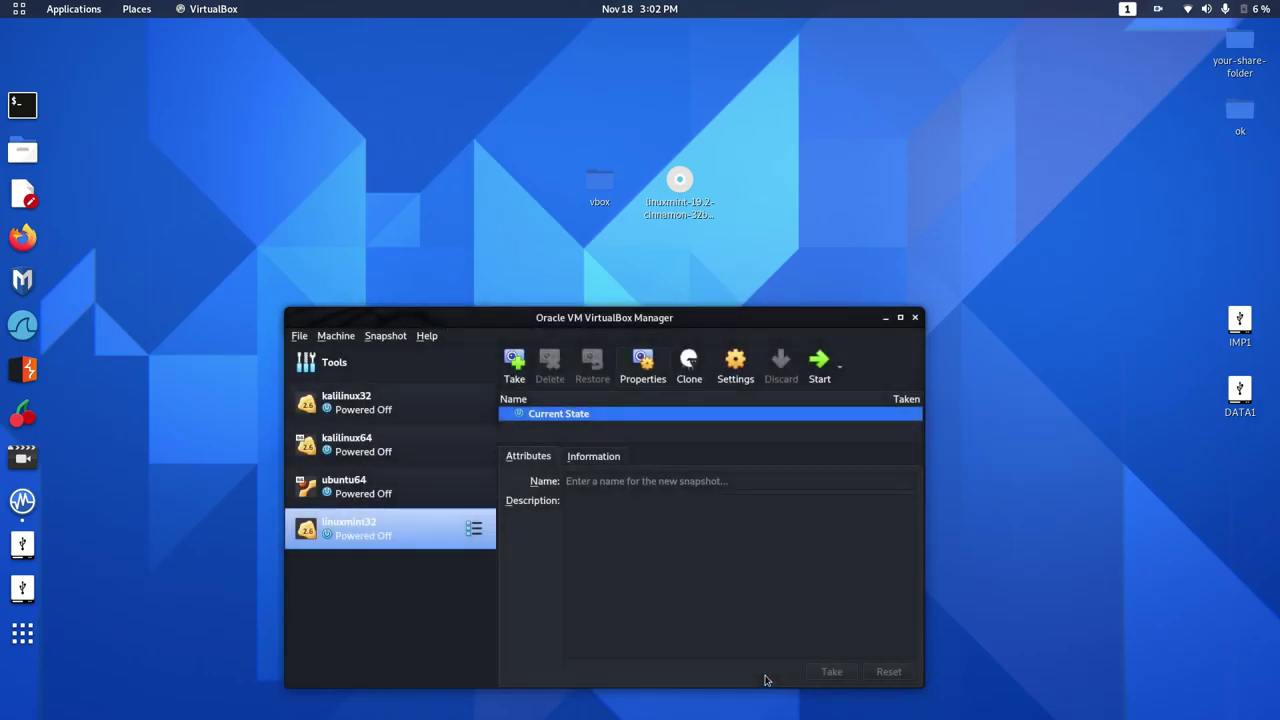
# Start the linuxmint32 VM, minimize the Manager, and skip the countdown to the boot menu.
pyautogui.click(821, 362)
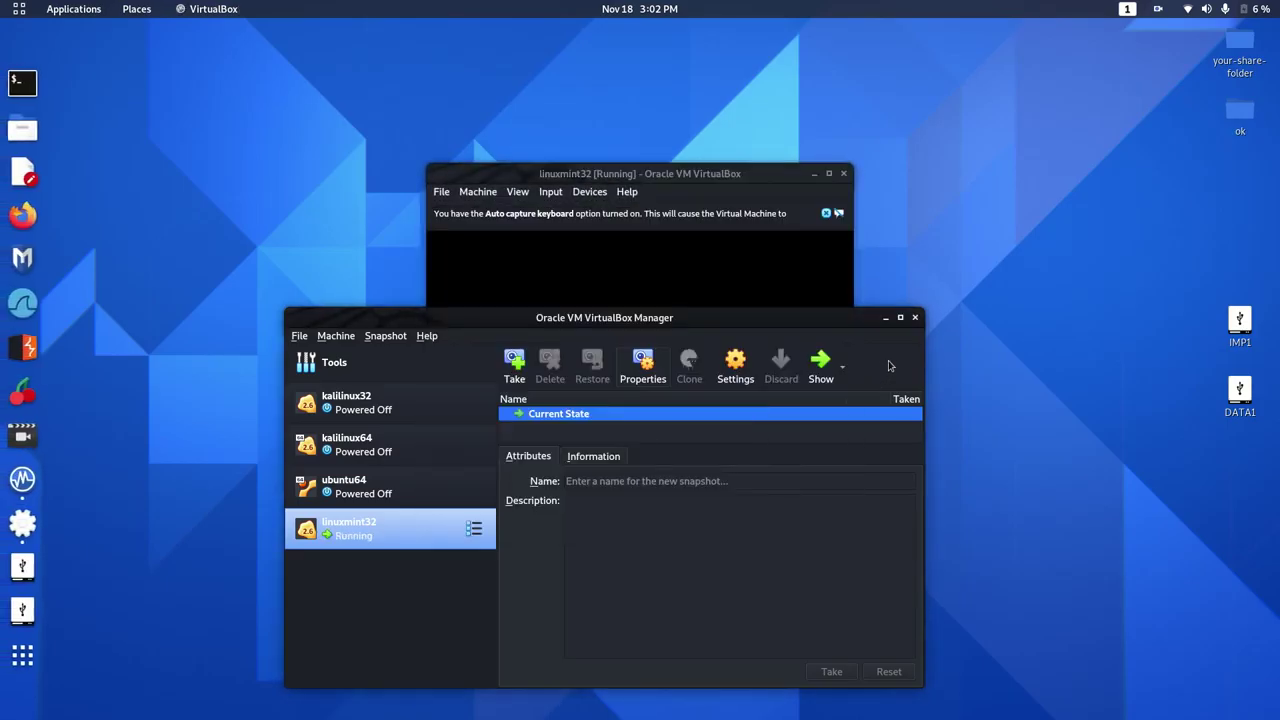
pyautogui.click(885, 318)
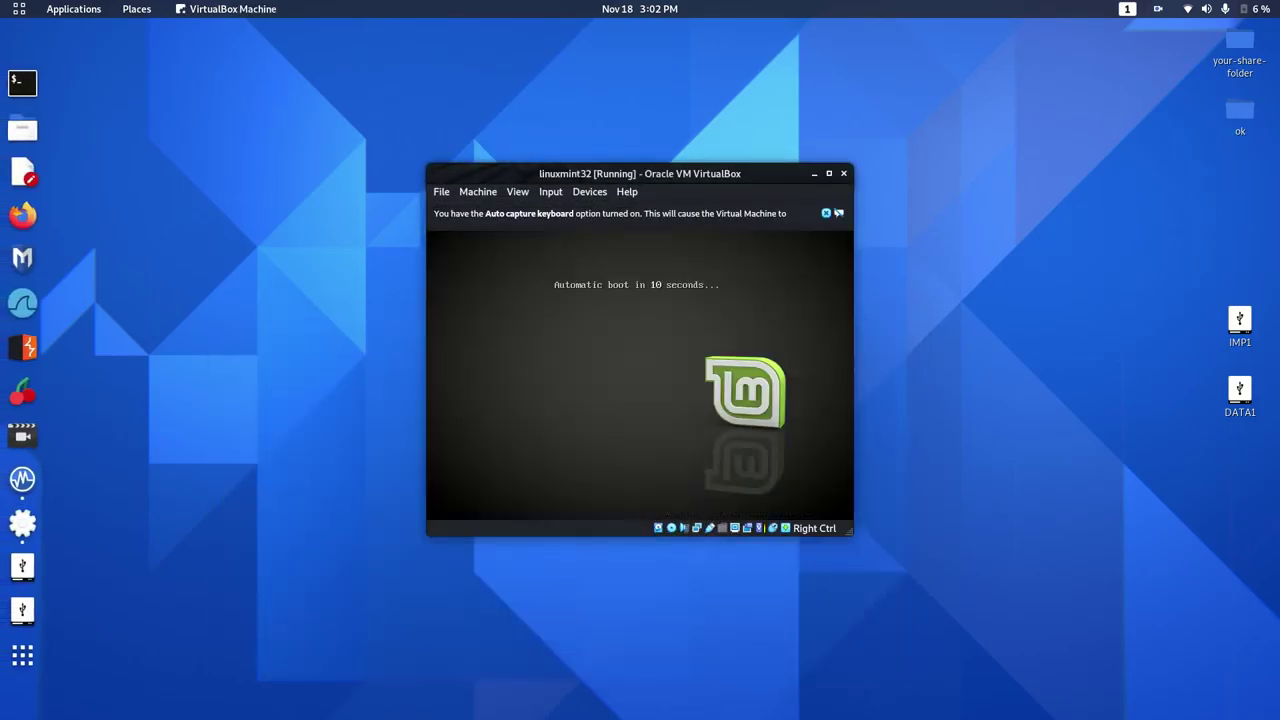
pyautogui.press('Escape')
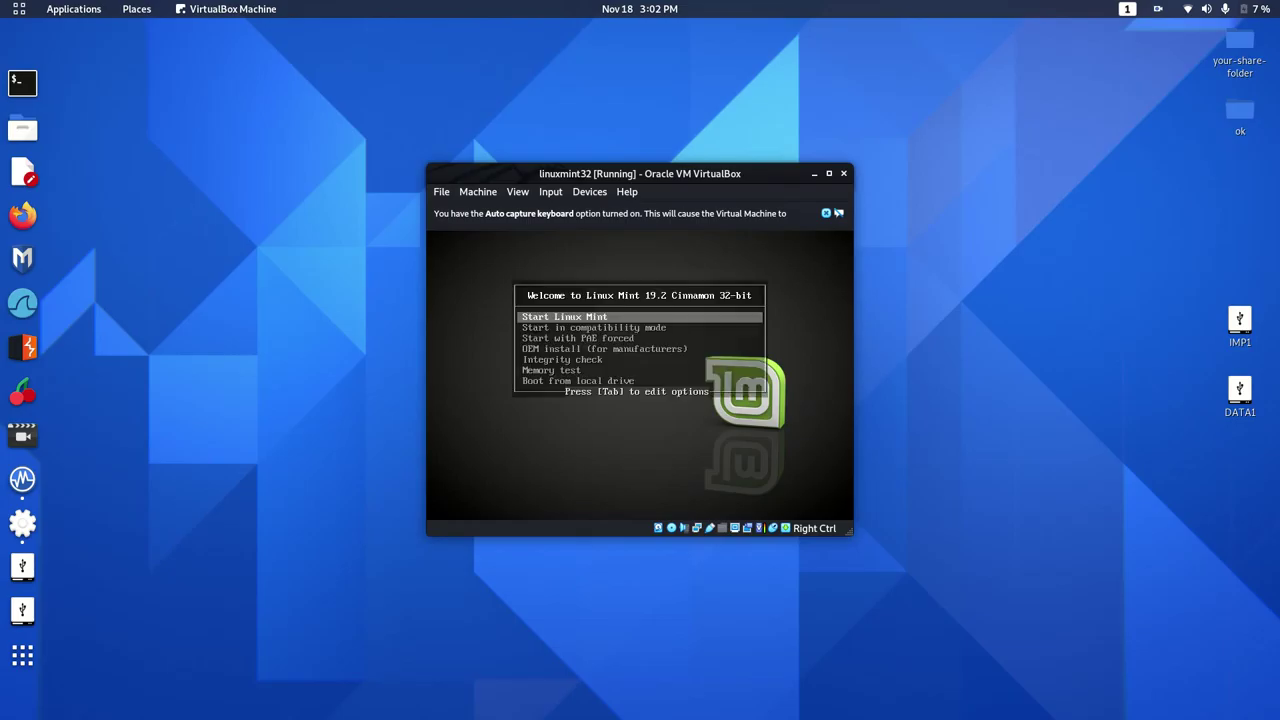
# Switch the VM window to Scaled Mode and enlarge and reposition it.
pyautogui.click(513, 193)
pyautogui.click(550, 245)
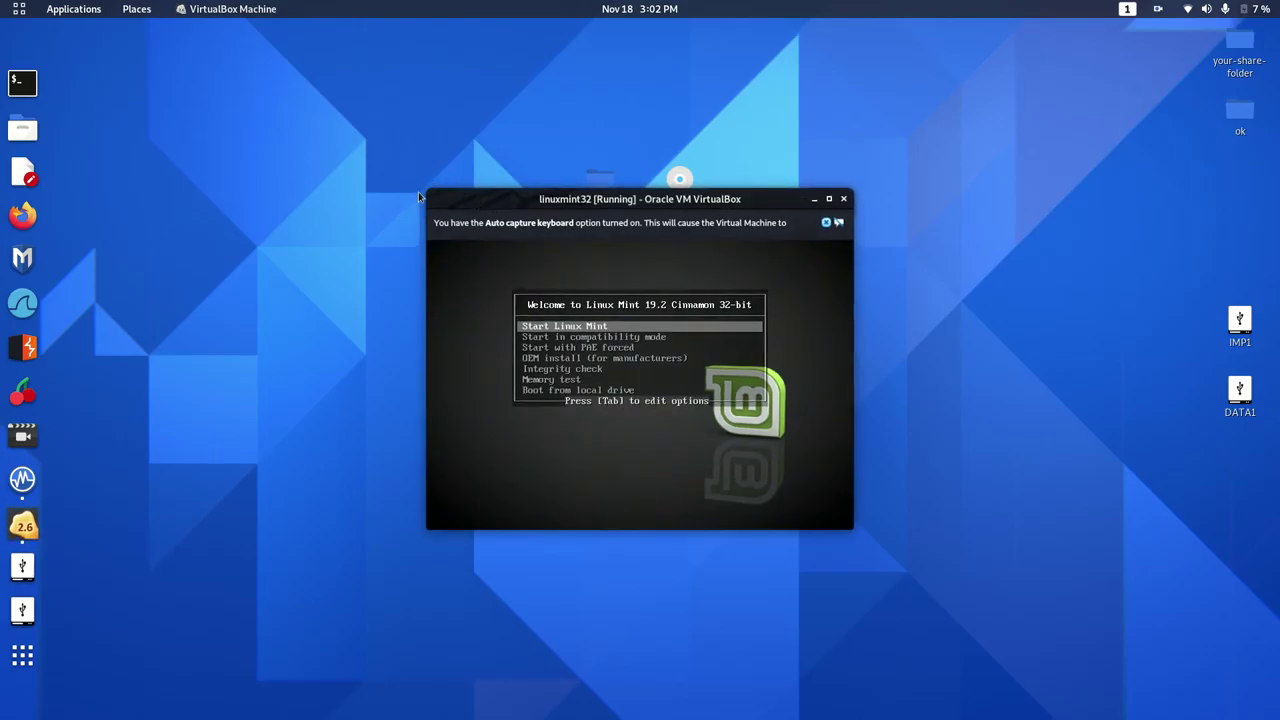
pyautogui.moveTo(423, 188); pyautogui.dragTo(175, 18)
pyautogui.moveTo(301, 33); pyautogui.dragTo(410, 228)
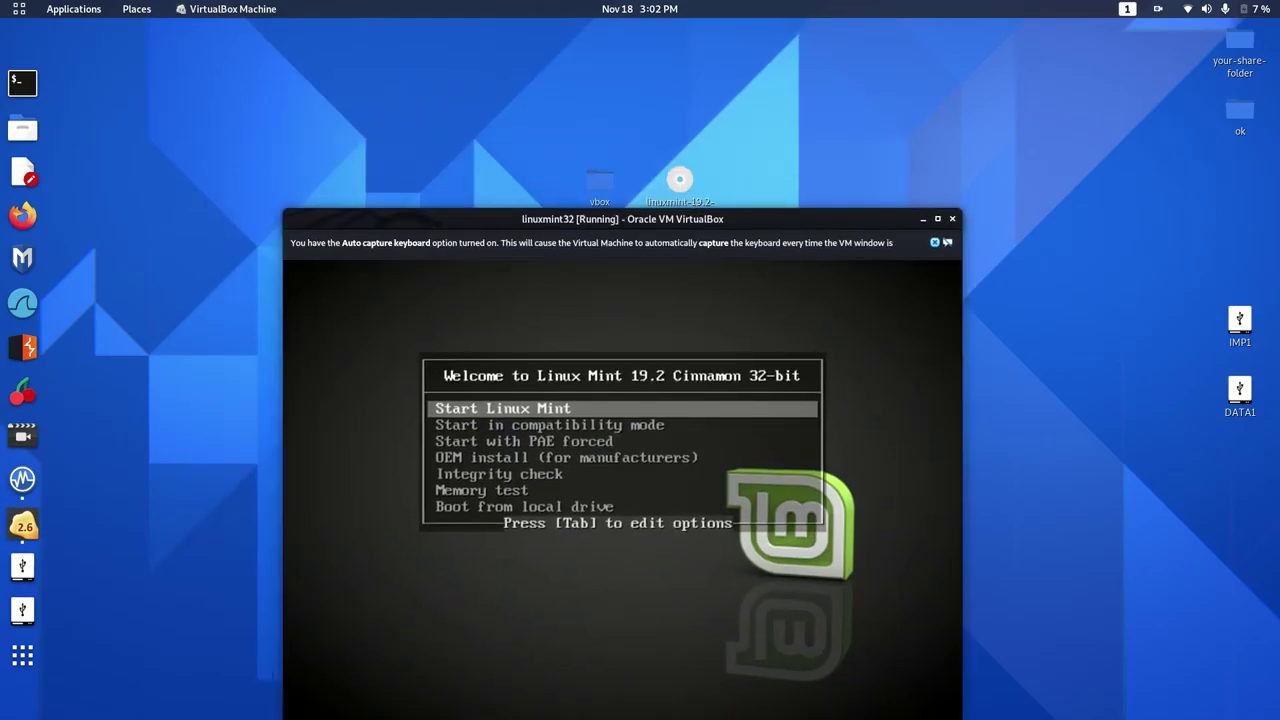
# Boot the 'Start in compatibility mode' option, dismiss the auto-capture notice, and enlarge the window.
pyautogui.press('Down')
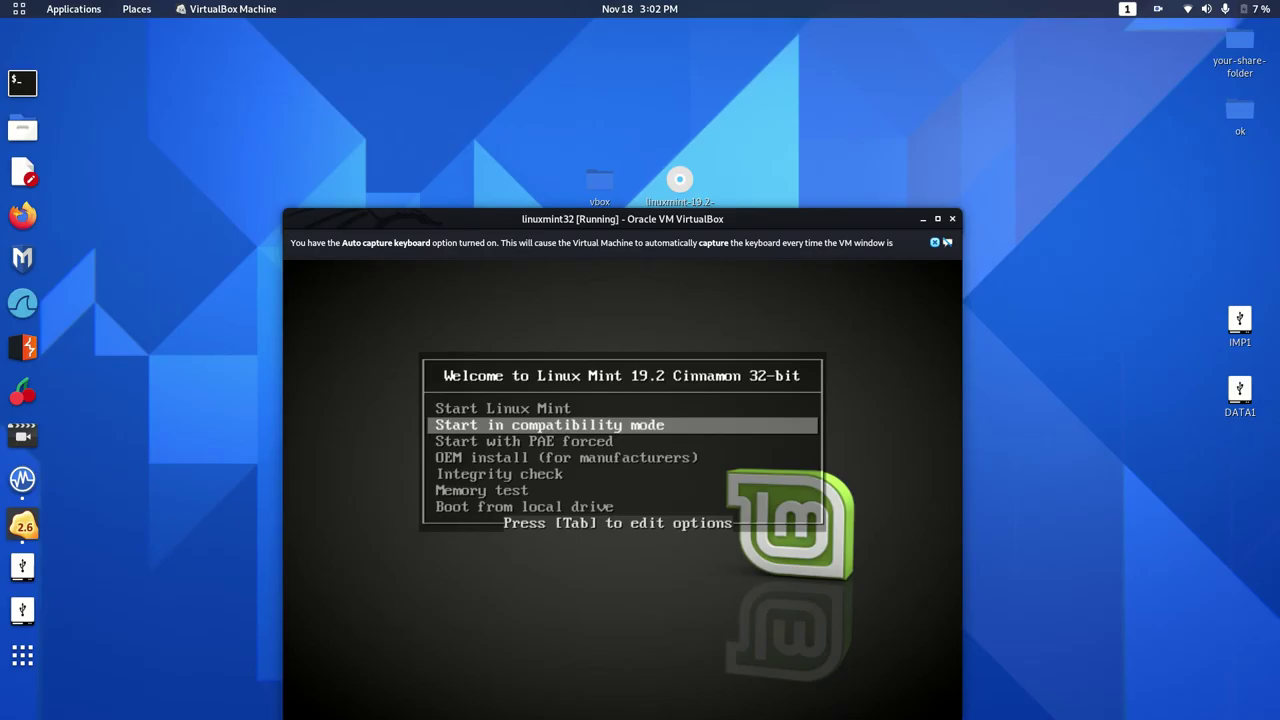
pyautogui.press('Return')
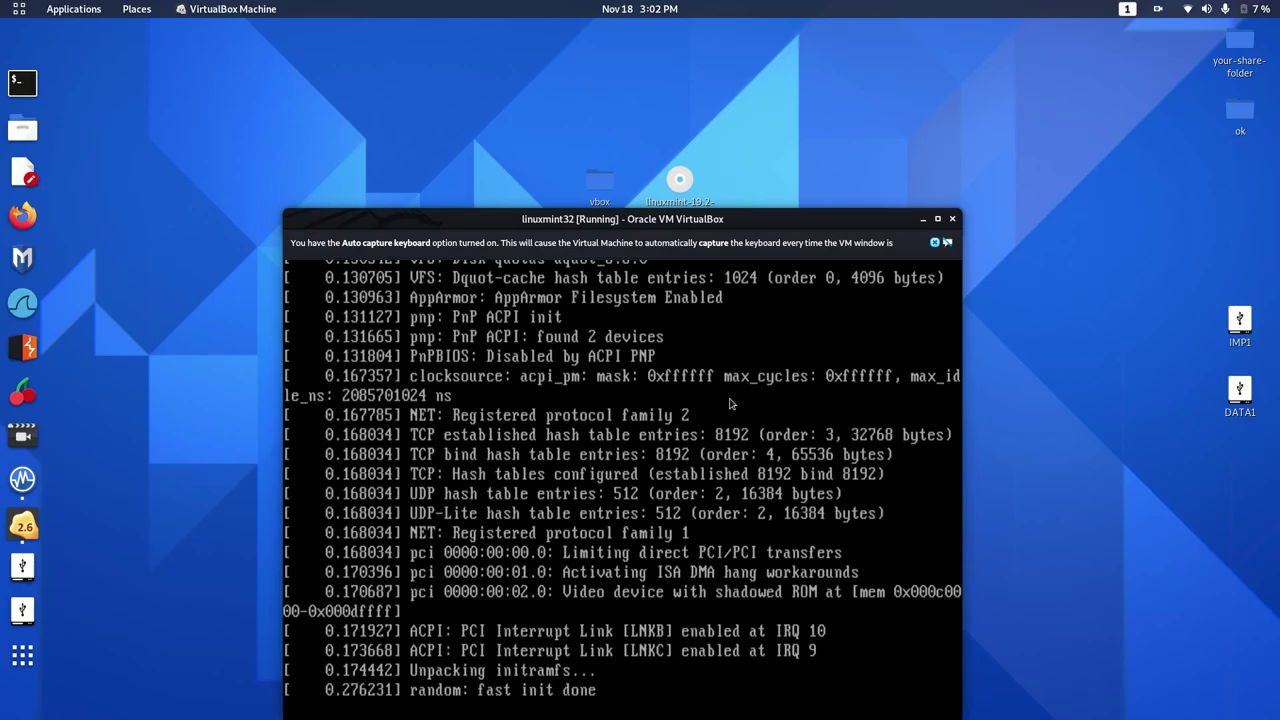
pyautogui.click(936, 243)
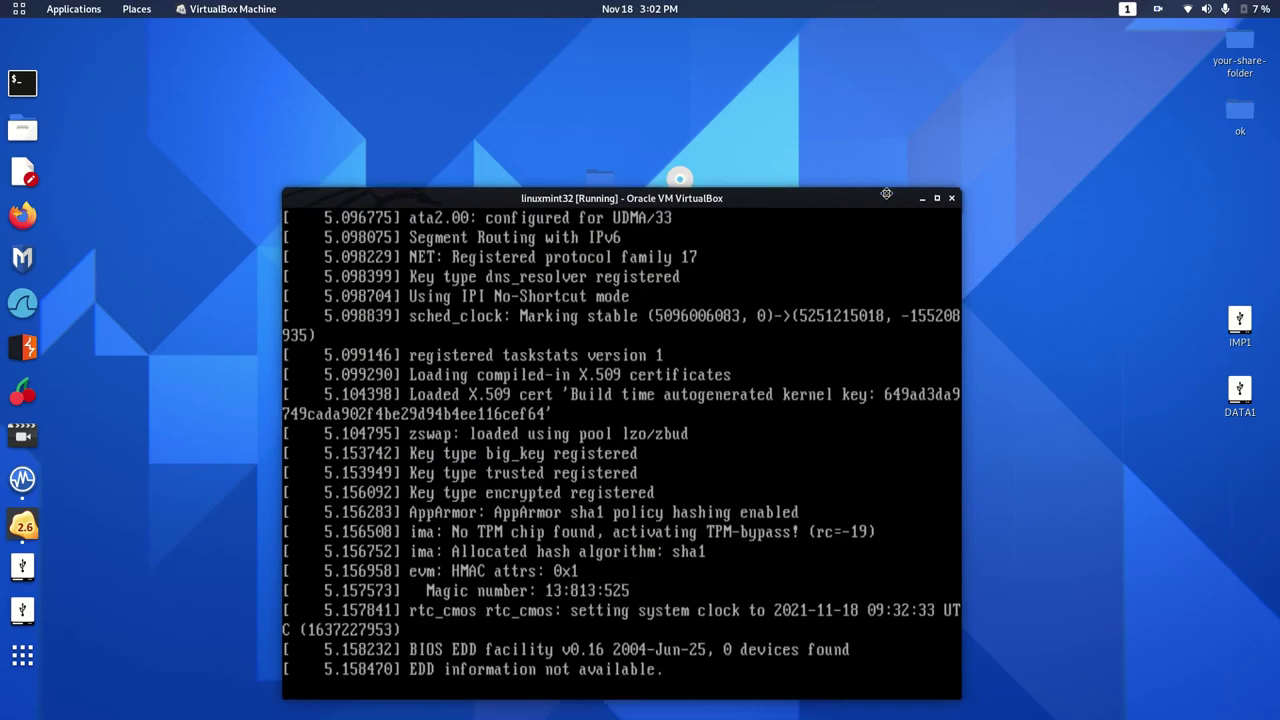
pyautogui.moveTo(970, 647); pyautogui.dragTo(1142, 718)
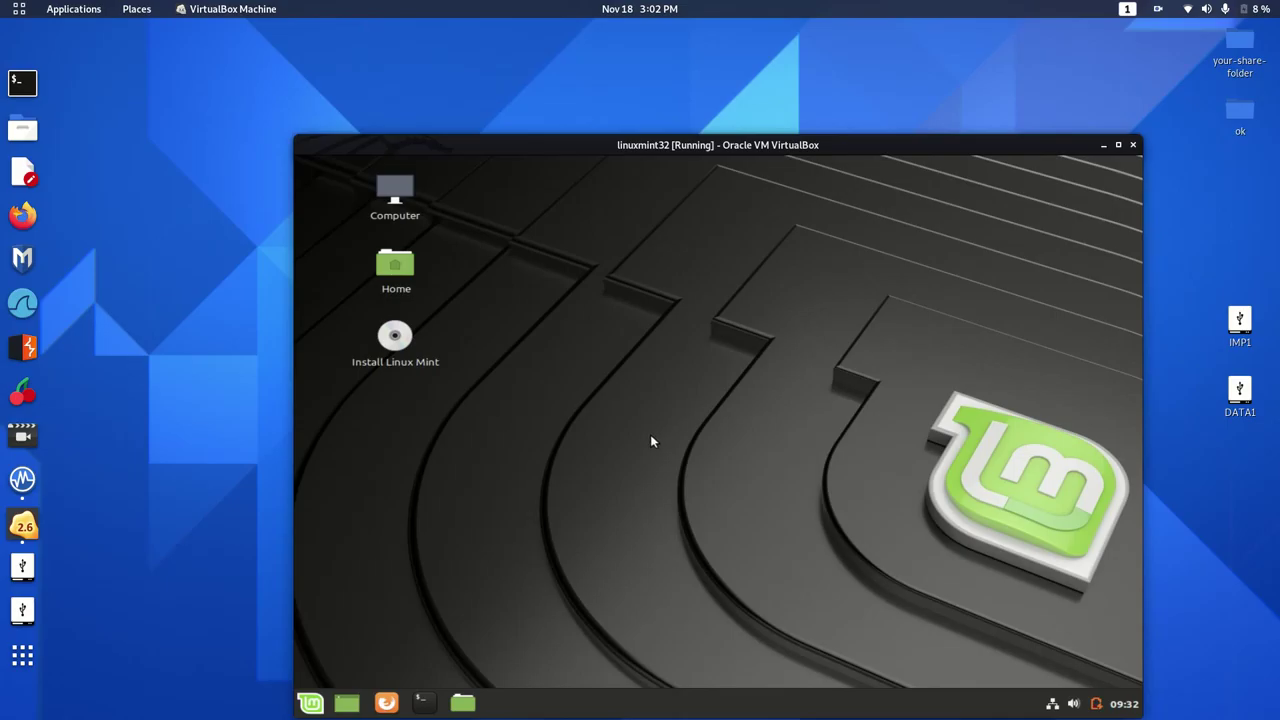
# Open Install Linux Mint from its desktop icon menu and continue past Welcome with English.
pyautogui.rightClick(418, 345)
pyautogui.click(397, 348)
pyautogui.rightClick(397, 348)
pyautogui.click(425, 356)
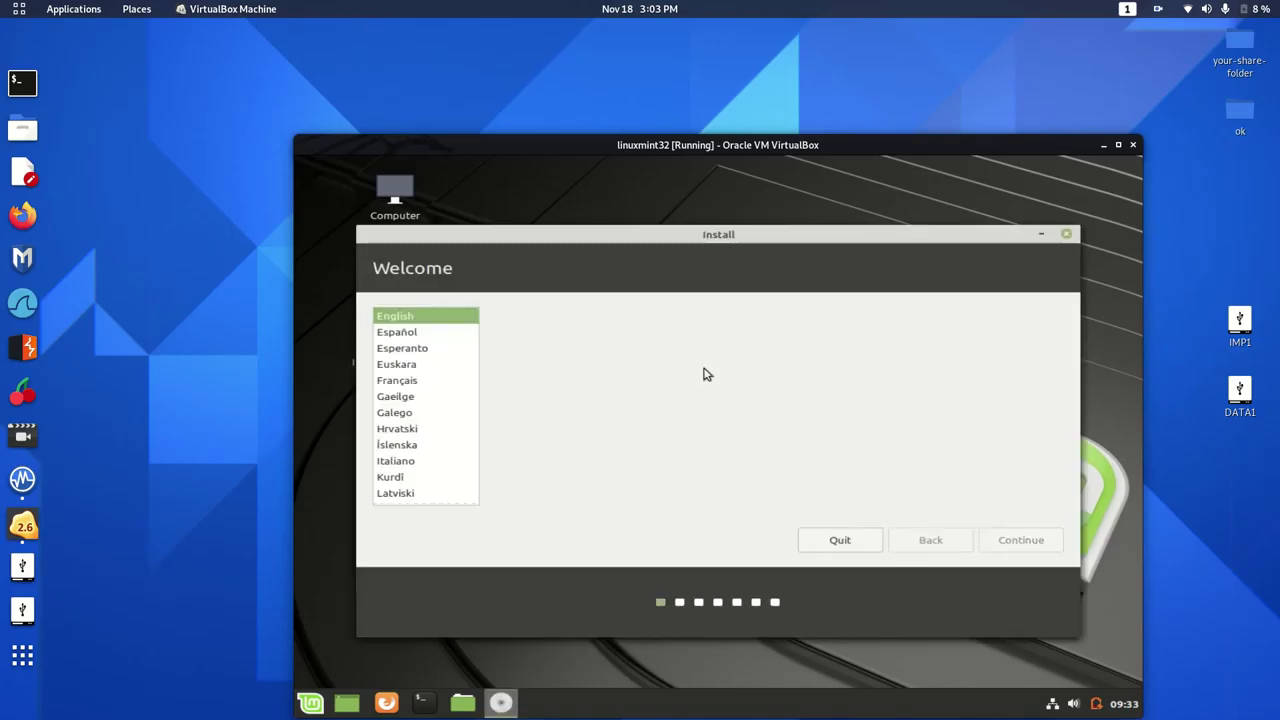
pyautogui.click(1025, 538)
# Accept the English (US) keyboard, skip third-party software, and install with Erase disk.
pyautogui.click(1021, 540)
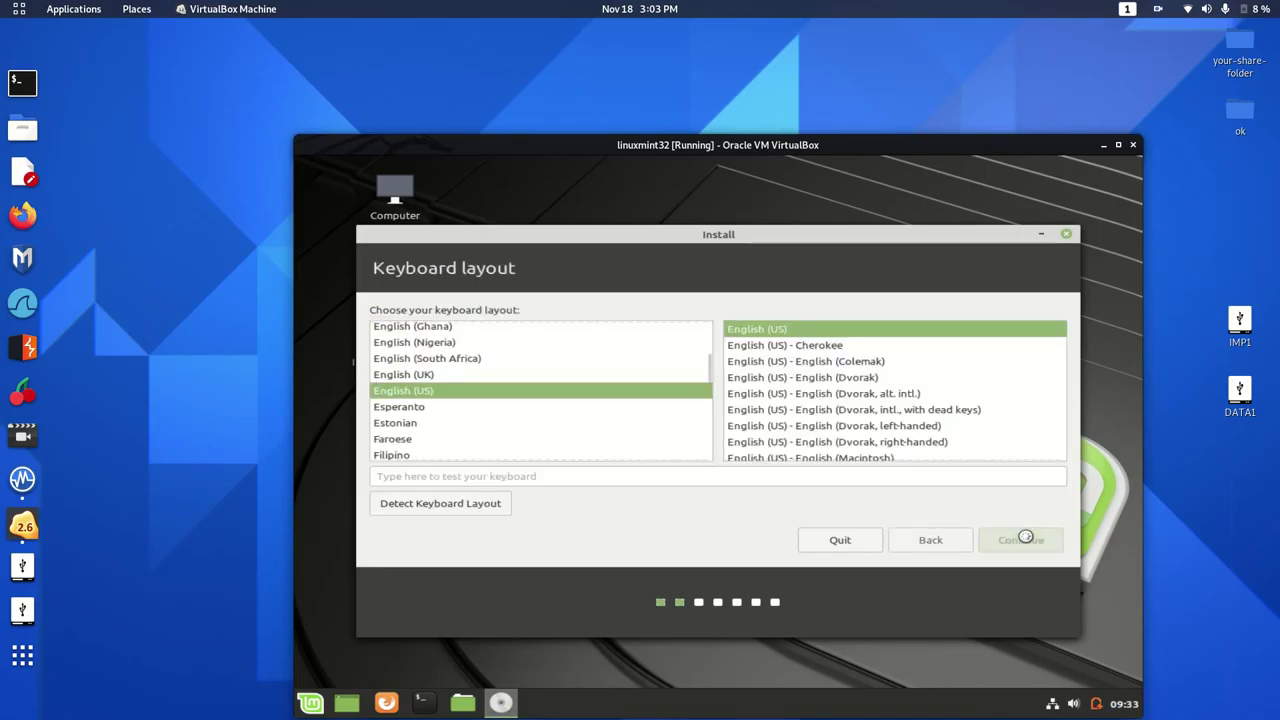
pyautogui.click(1025, 540)
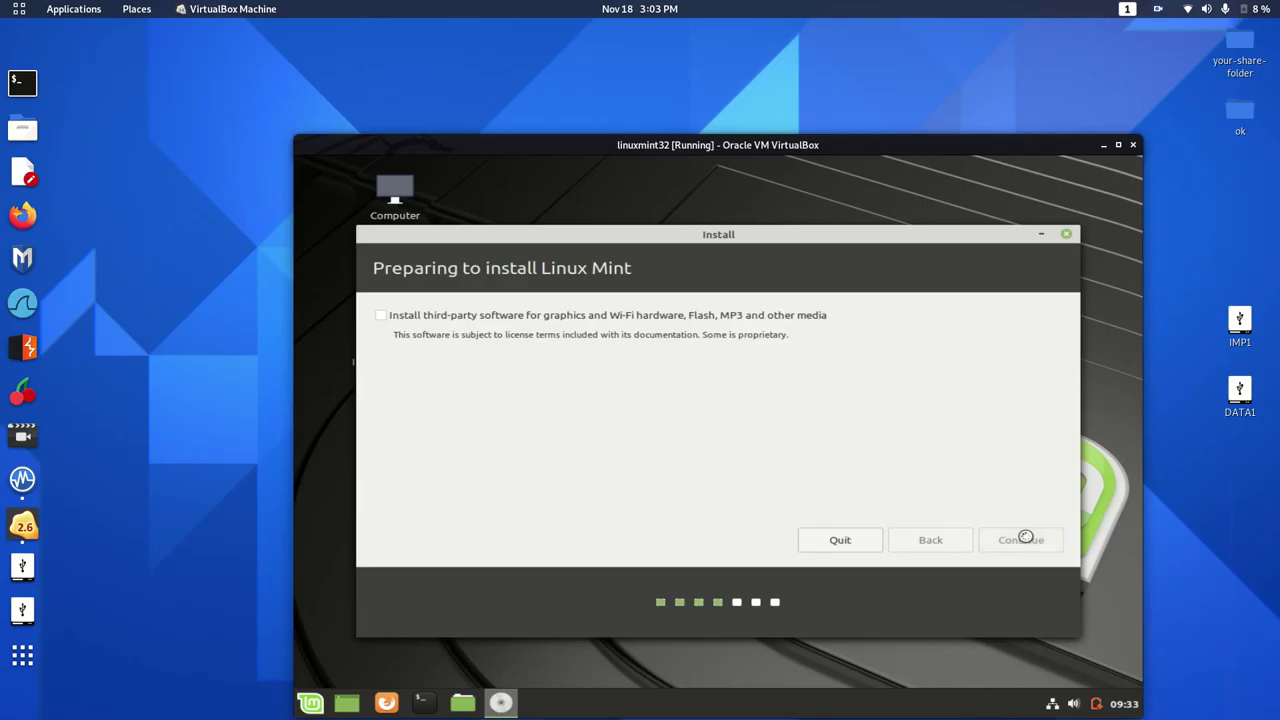
pyautogui.click(1025, 540)
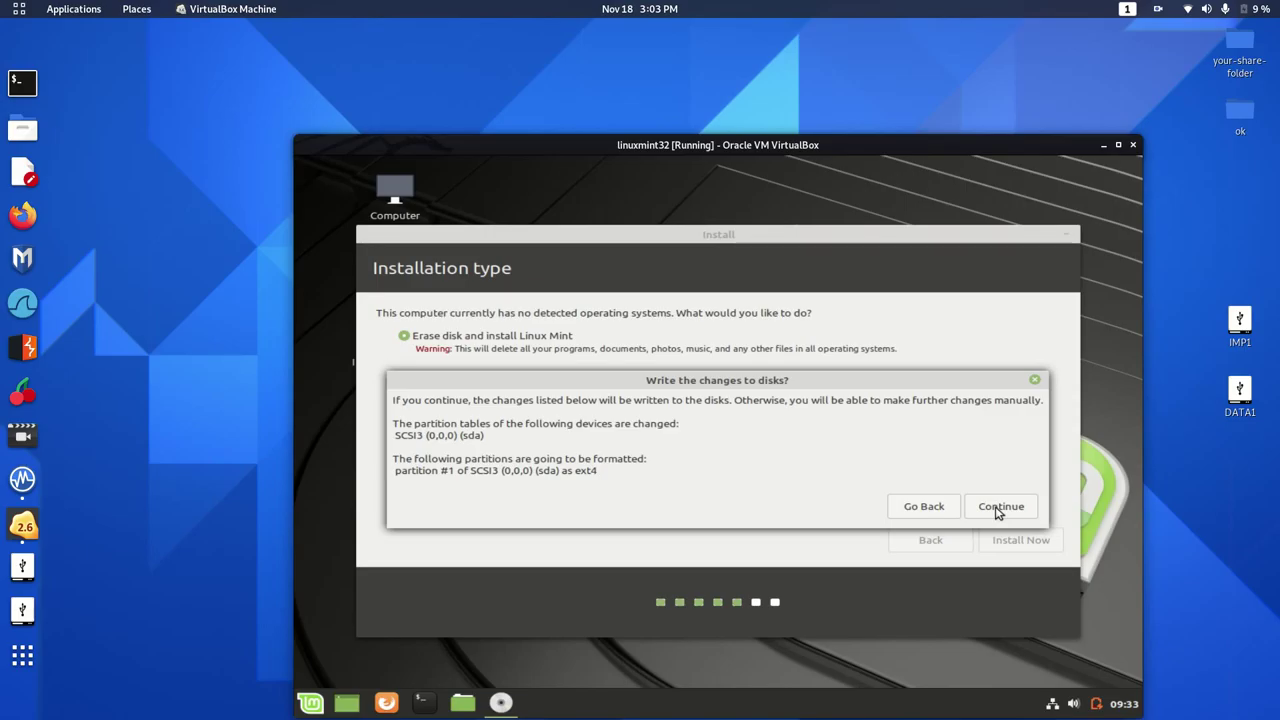
# Confirm writing the partition changes to disk, restarting Install Now once.
pyautogui.click(999, 507)
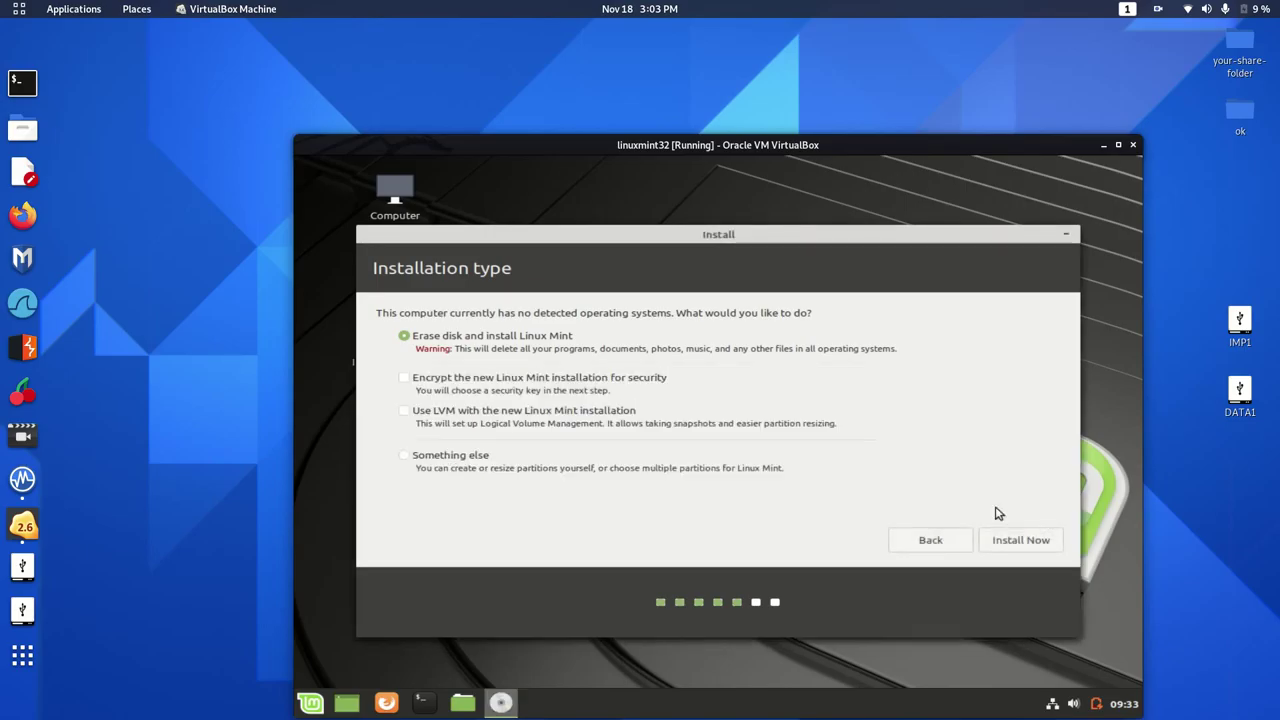
pyautogui.click(1034, 543)
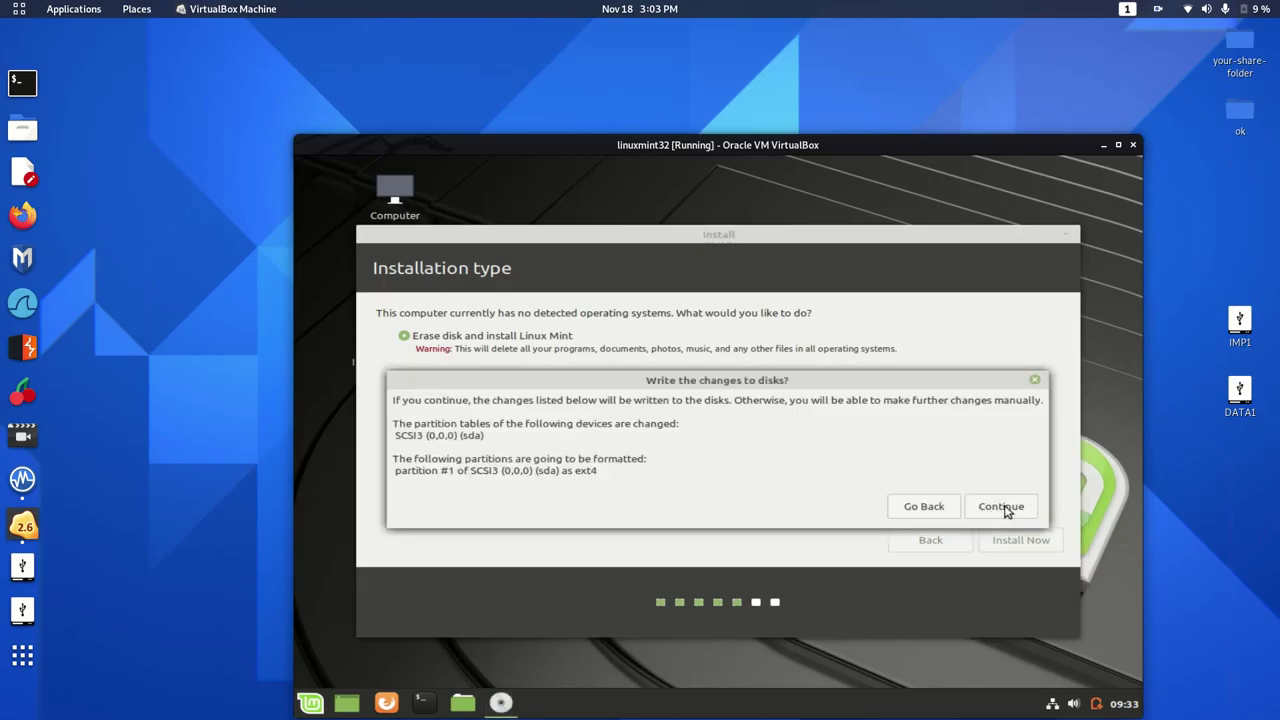
pyautogui.click(1004, 508)
pyautogui.click(1004, 508)
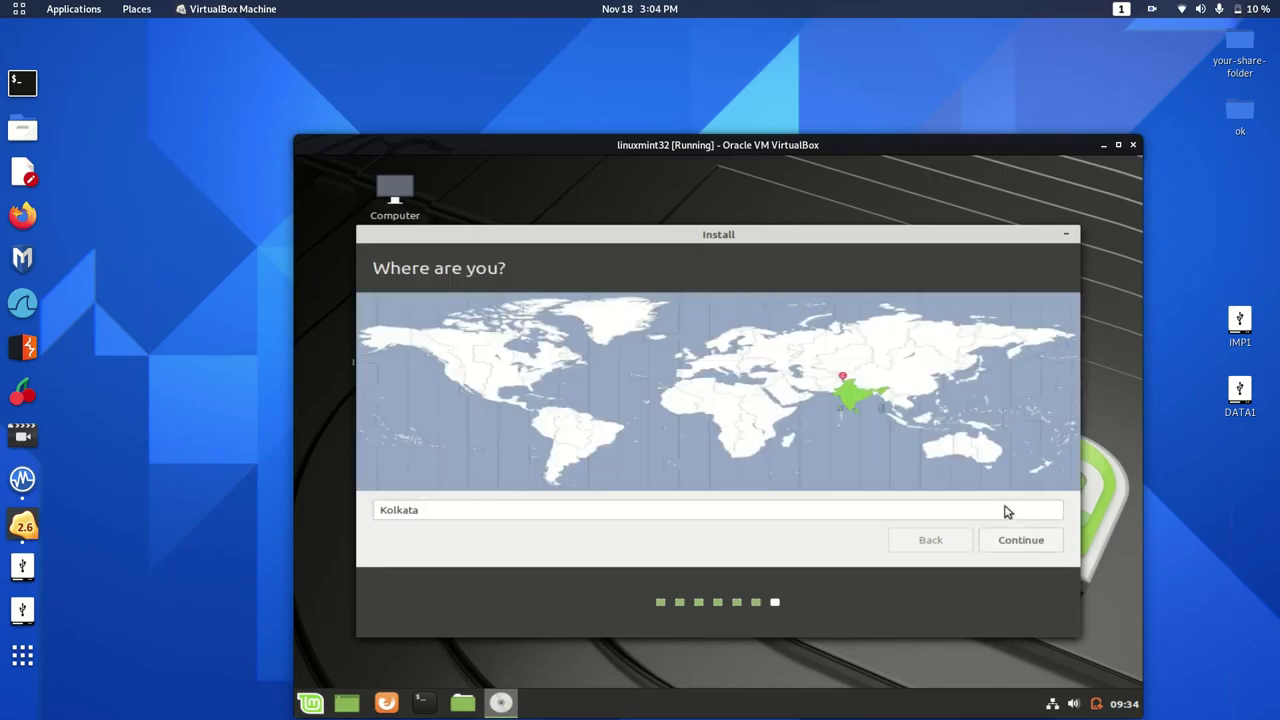
# Accept Kolkata as the location on the Where are you? page.
pyautogui.click(1015, 540)
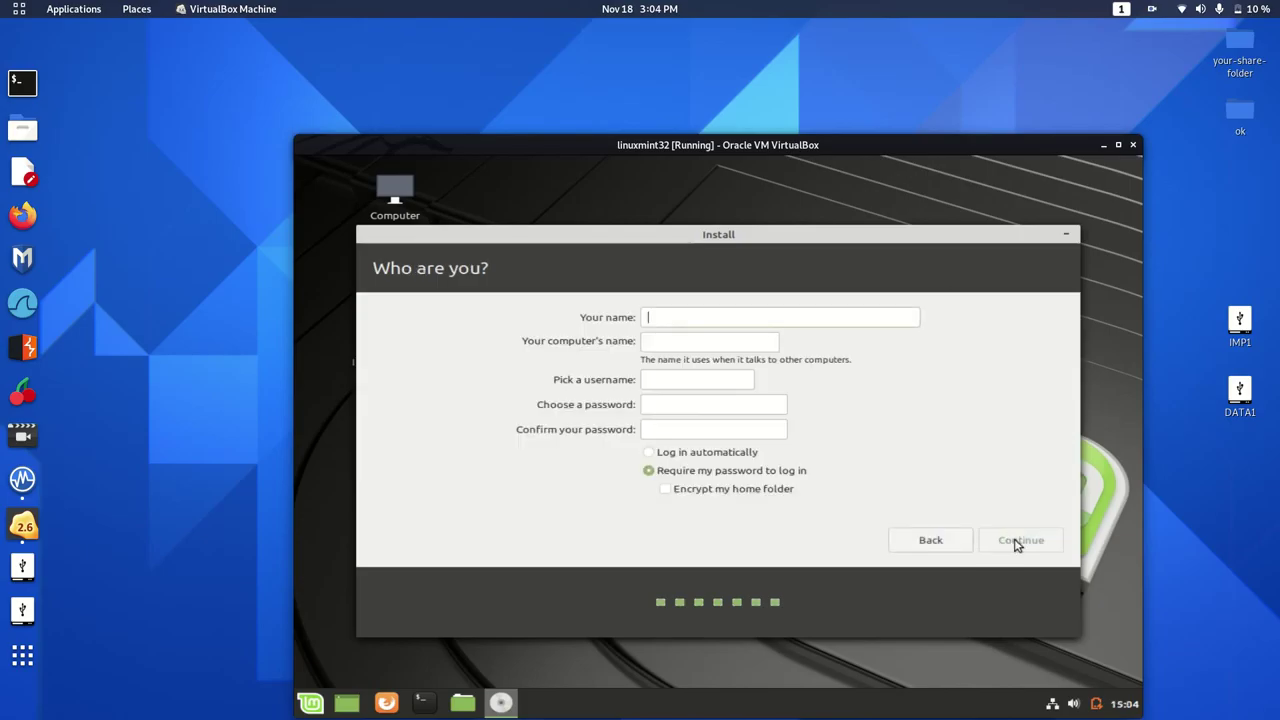
# Enter the account holder's name, type and confirm the account password, and continue installing.
pyautogui.click(668, 313)
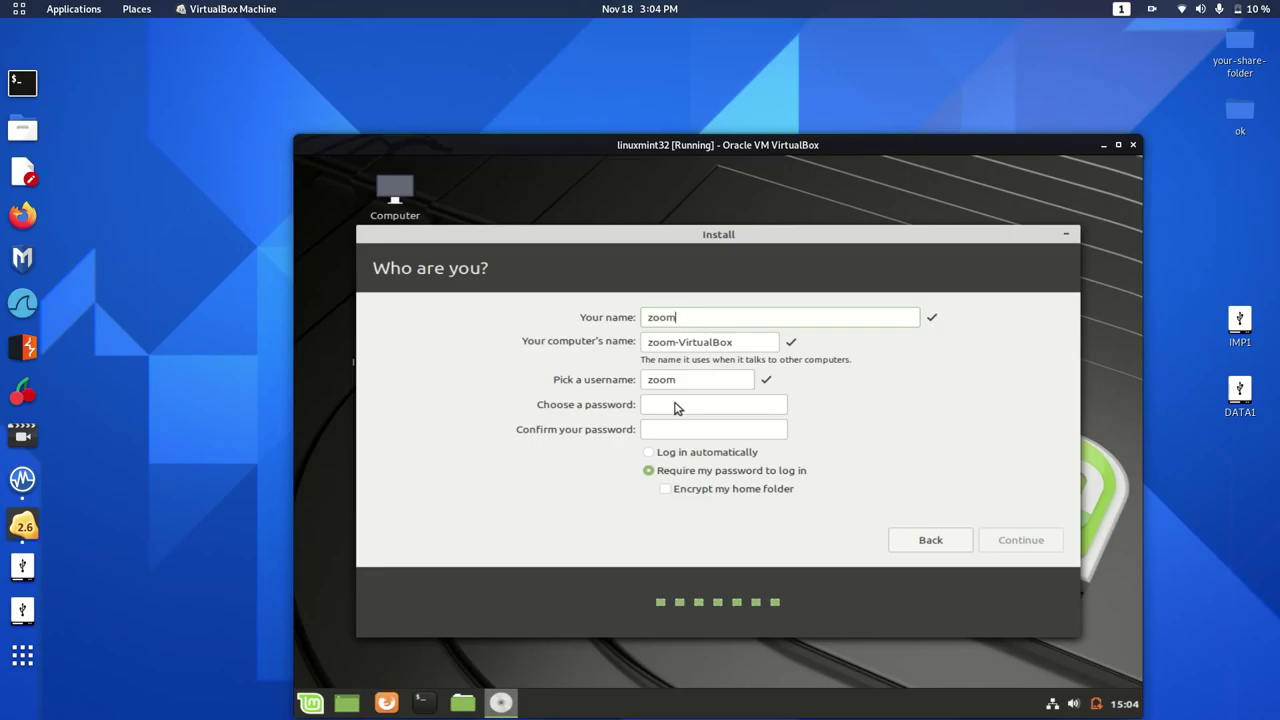
pyautogui.press('Tab')
pyautogui.press('Tab')
pyautogui.press('Tab')
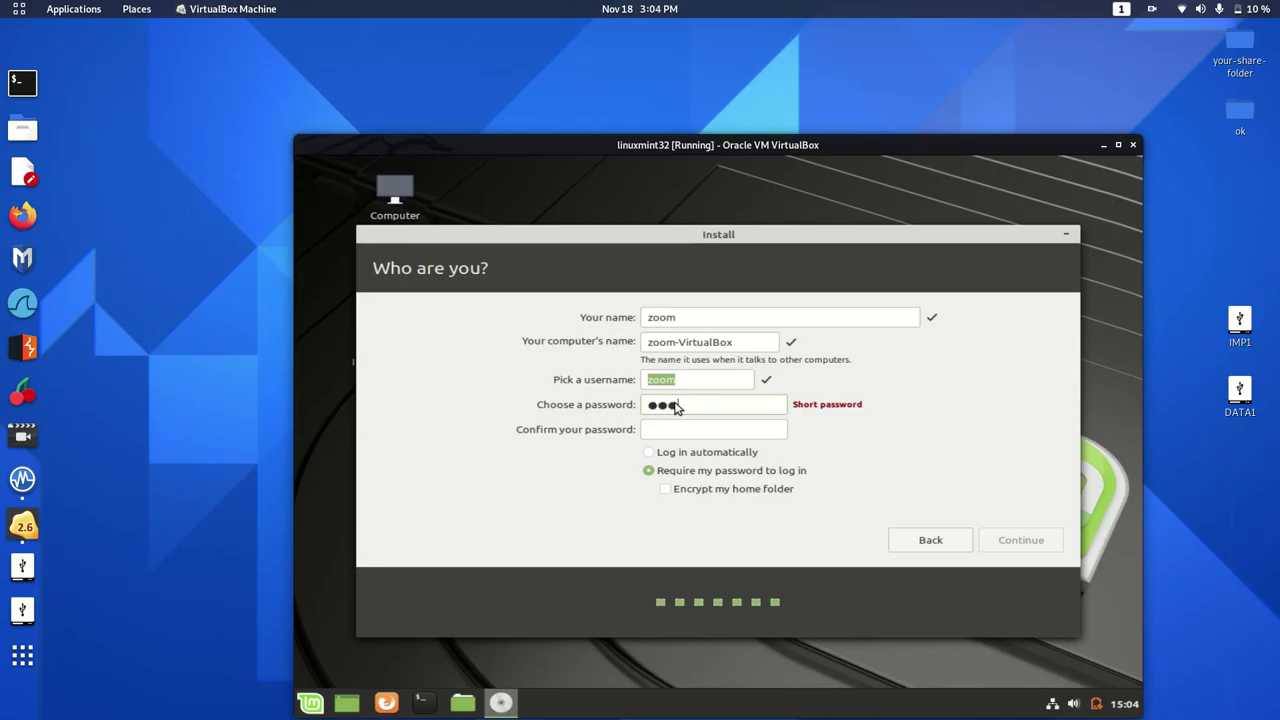
pyautogui.press('Tab')
pyautogui.press('Return')
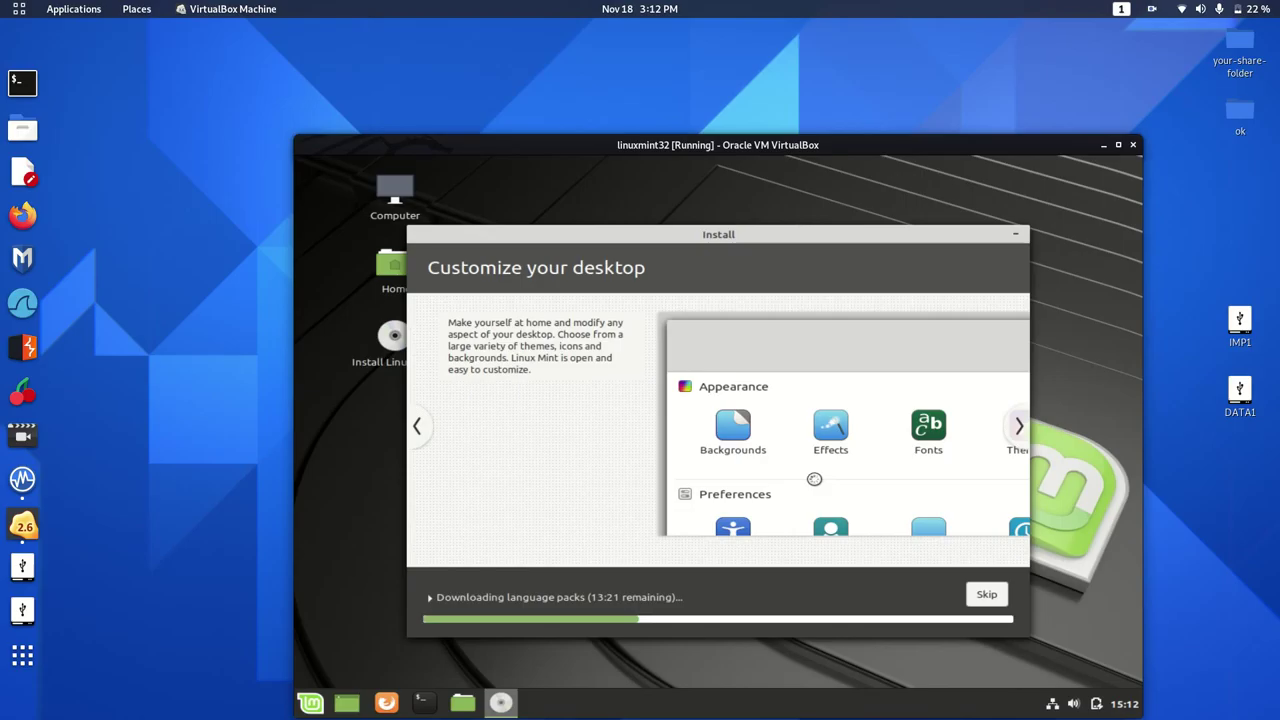
# Skip the language pack download and let the Mint installation run to completion.
pyautogui.click(985, 596)
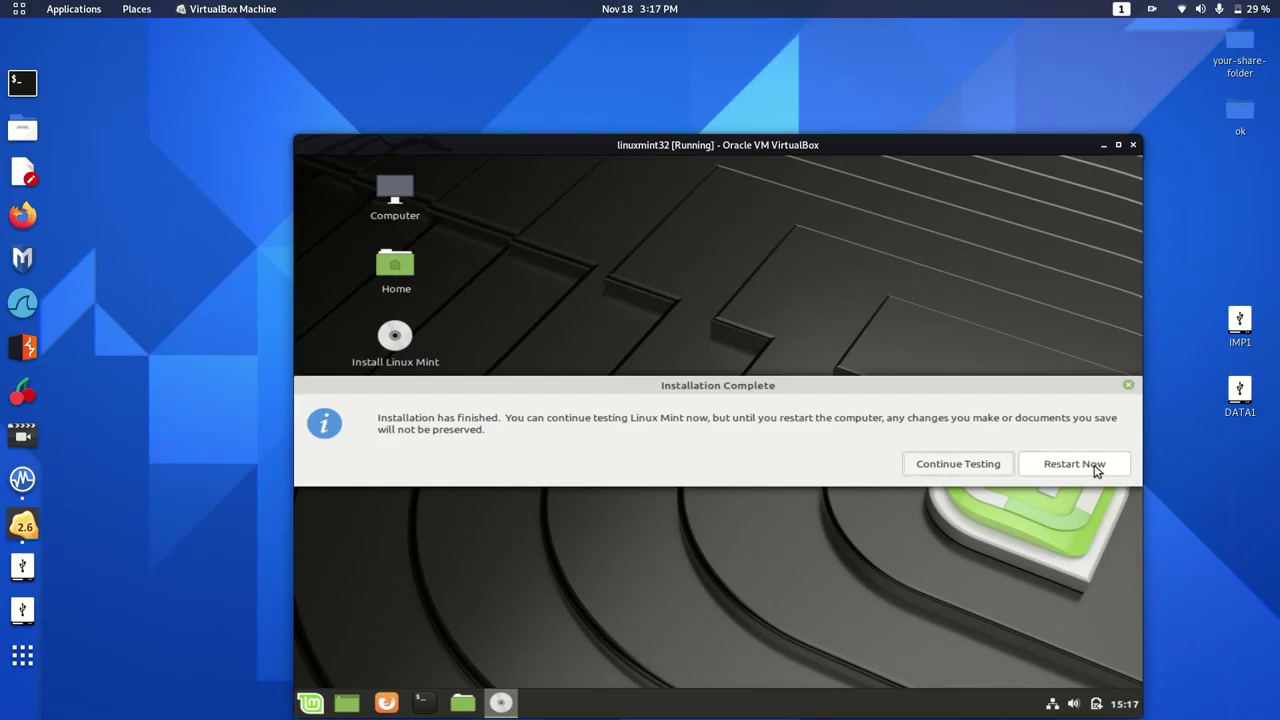
# Choose Restart Now so the live Mint session shuts down.
pyautogui.click(1096, 468)
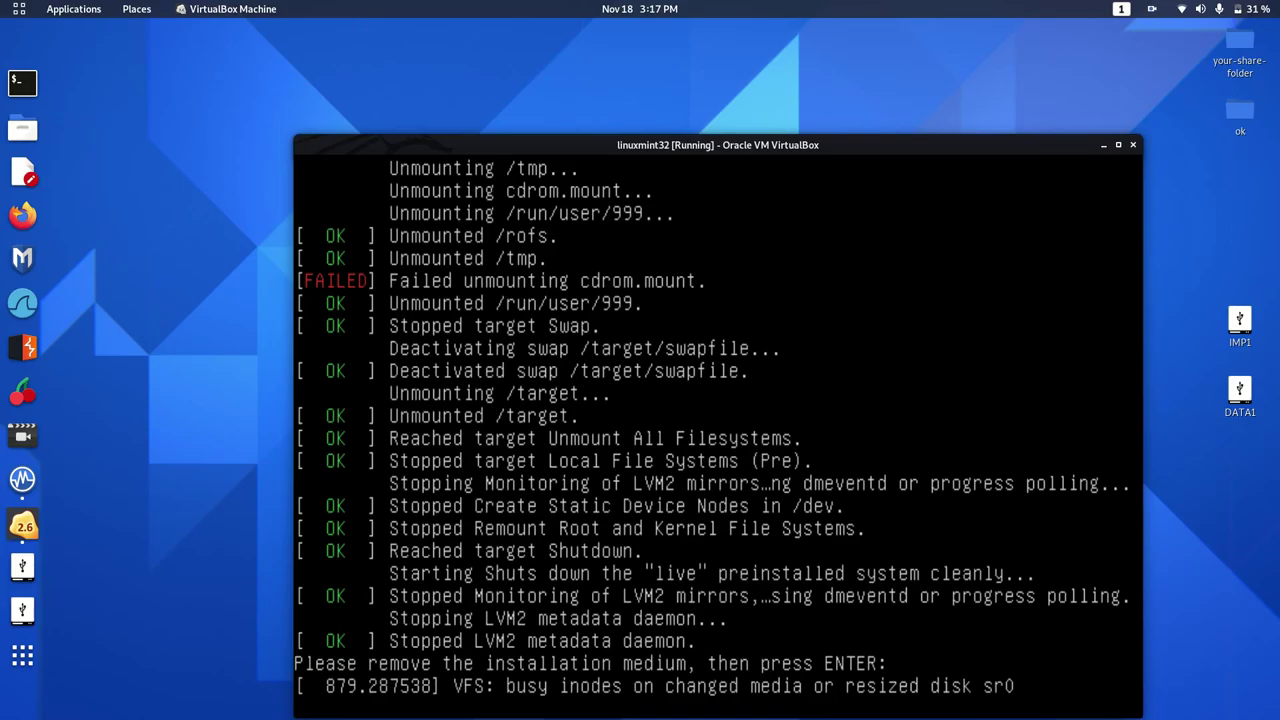
# Confirm the remove-installation-medium prompt so the VM reboots into the installed Mint.
pyautogui.press('Return')
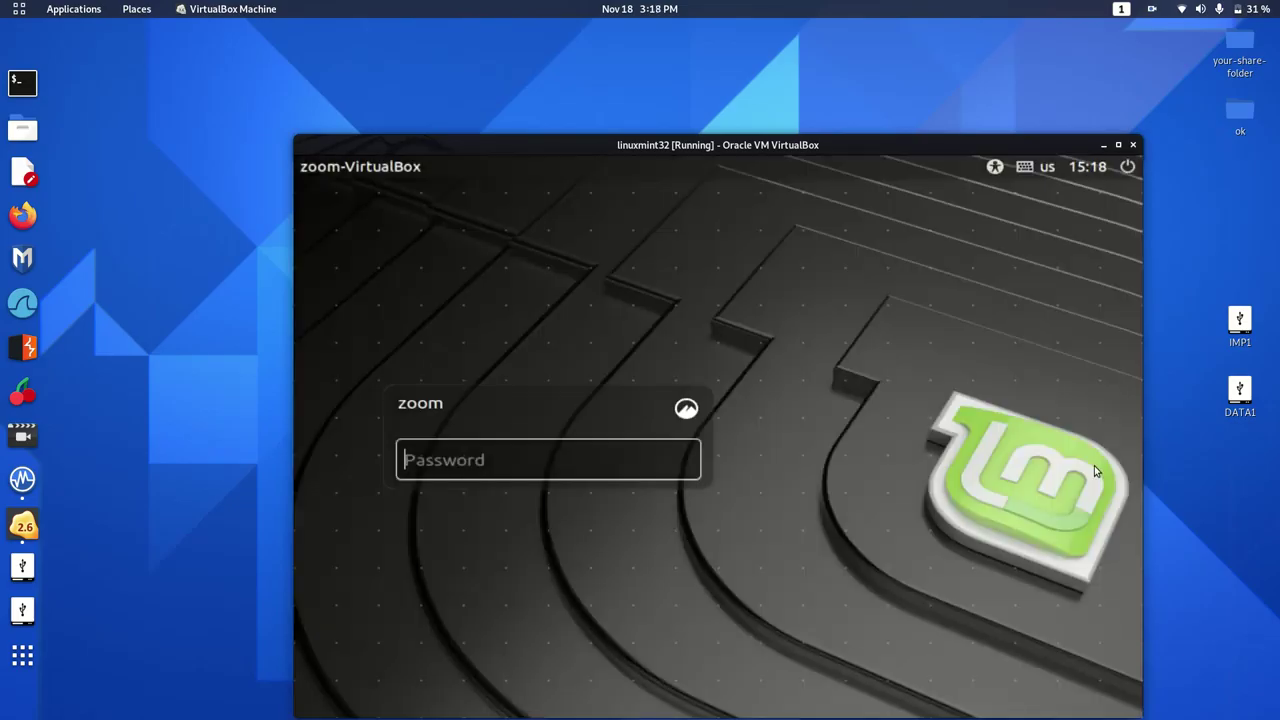
# Log in with the account password and move down the Welcome sidebar to Contribute.
pyautogui.press('Return')
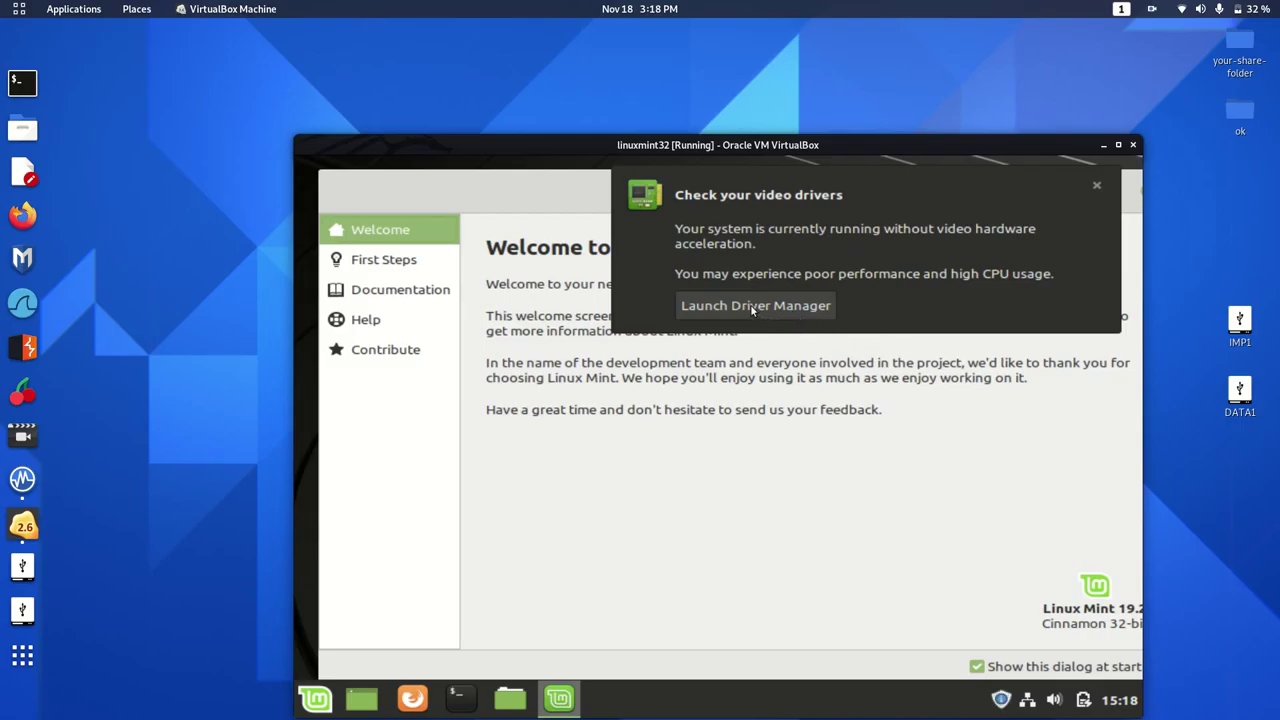
pyautogui.press('Down')
pyautogui.press('Down')
pyautogui.press('Down')
pyautogui.press('Down')
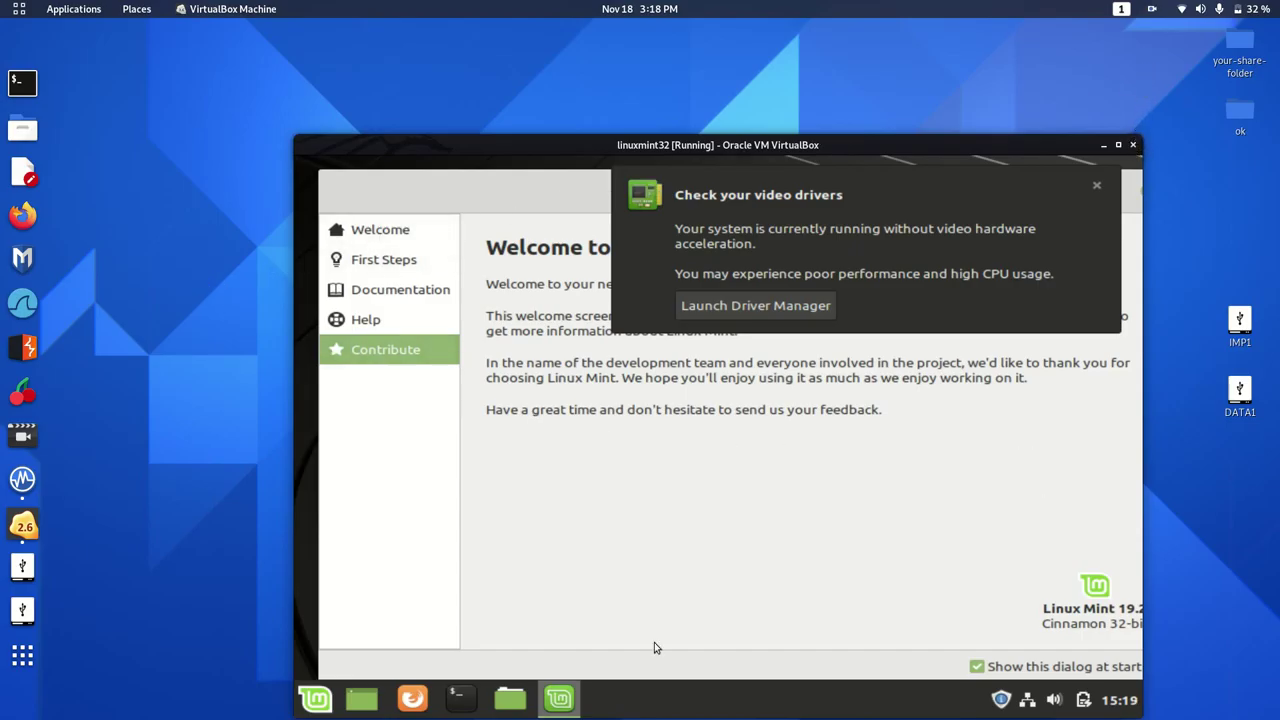
# Shut down the Mint guest from the Menu's Quit button, confirming Shut Down.
pyautogui.click(318, 705)
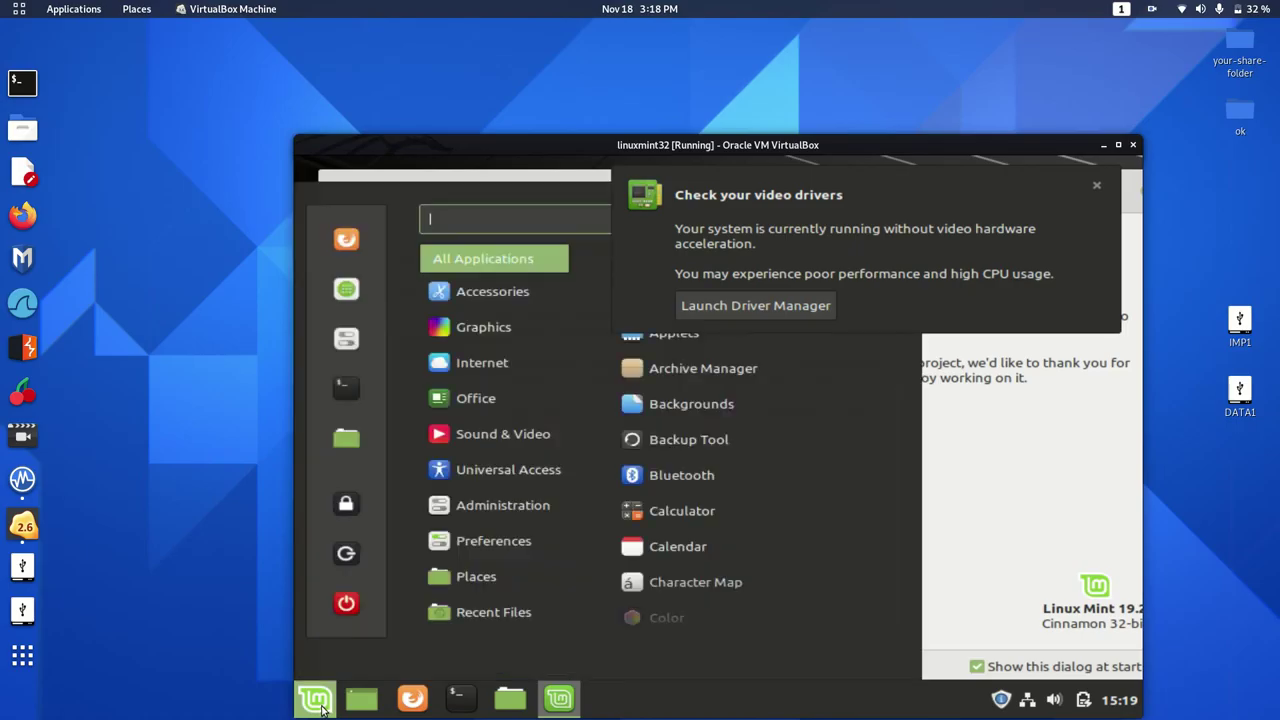
pyautogui.click(346, 603)
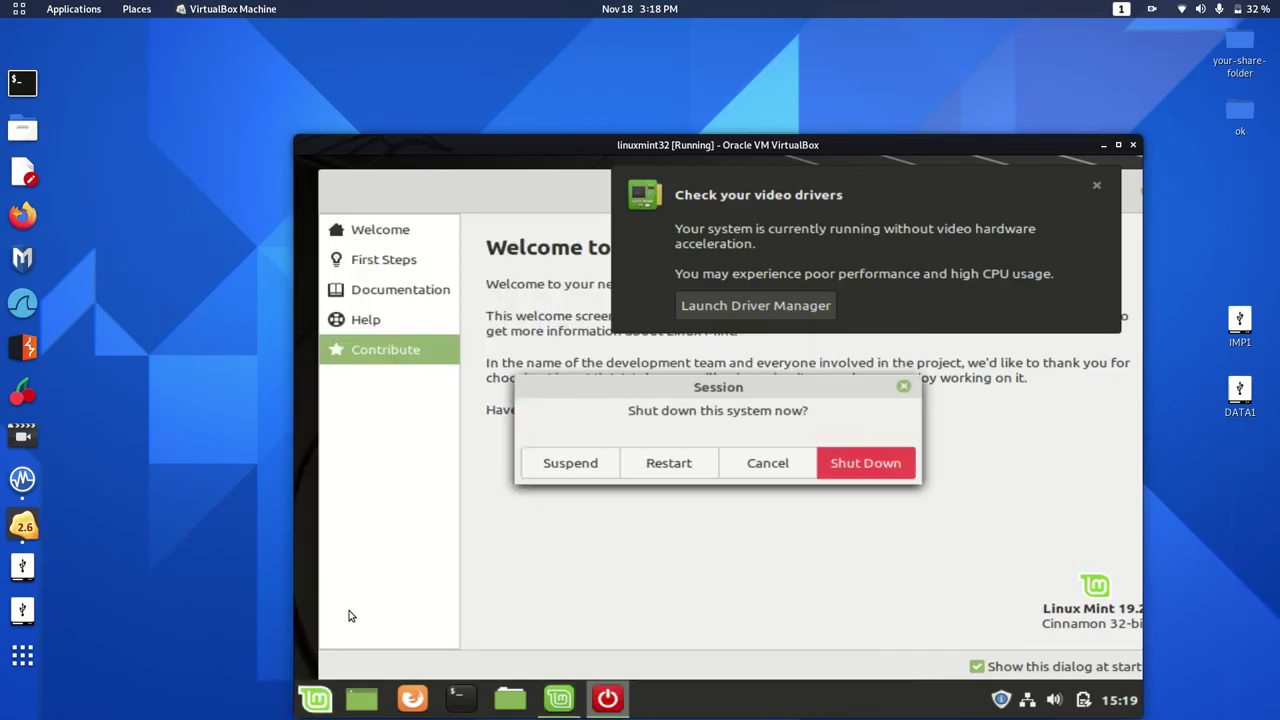
pyautogui.click(866, 463)
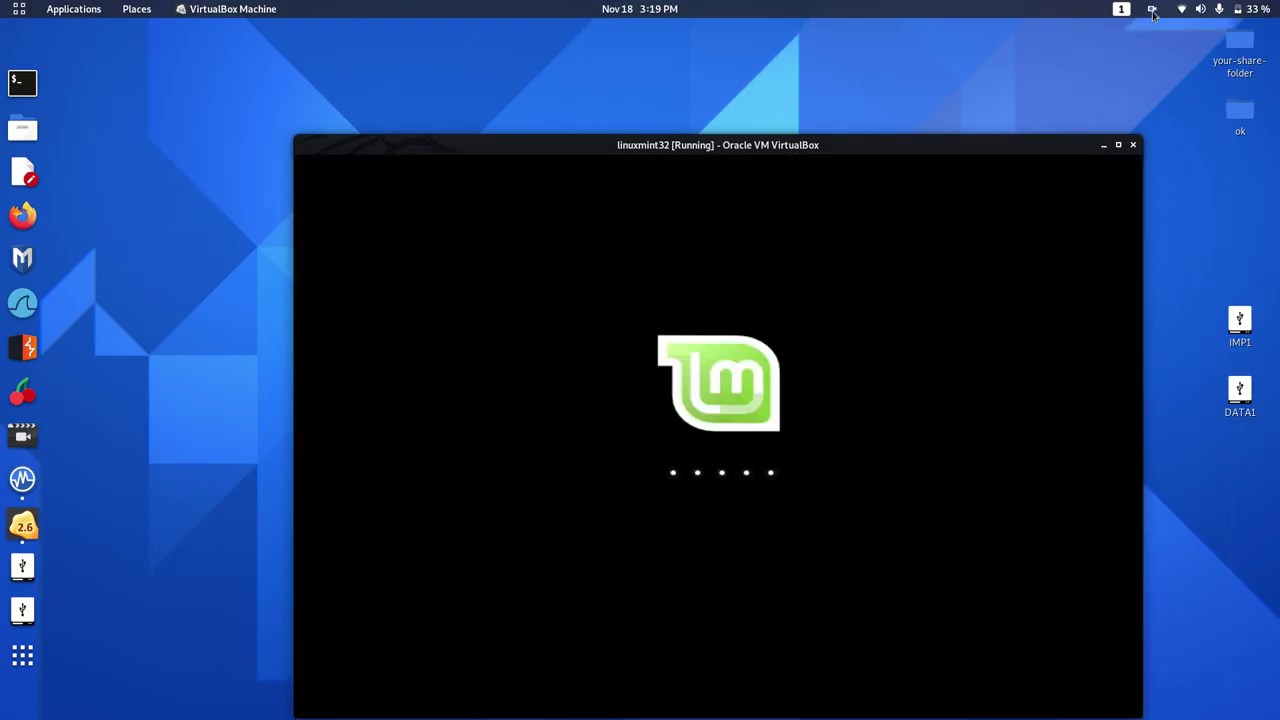
pyautogui.click(1153, 10)
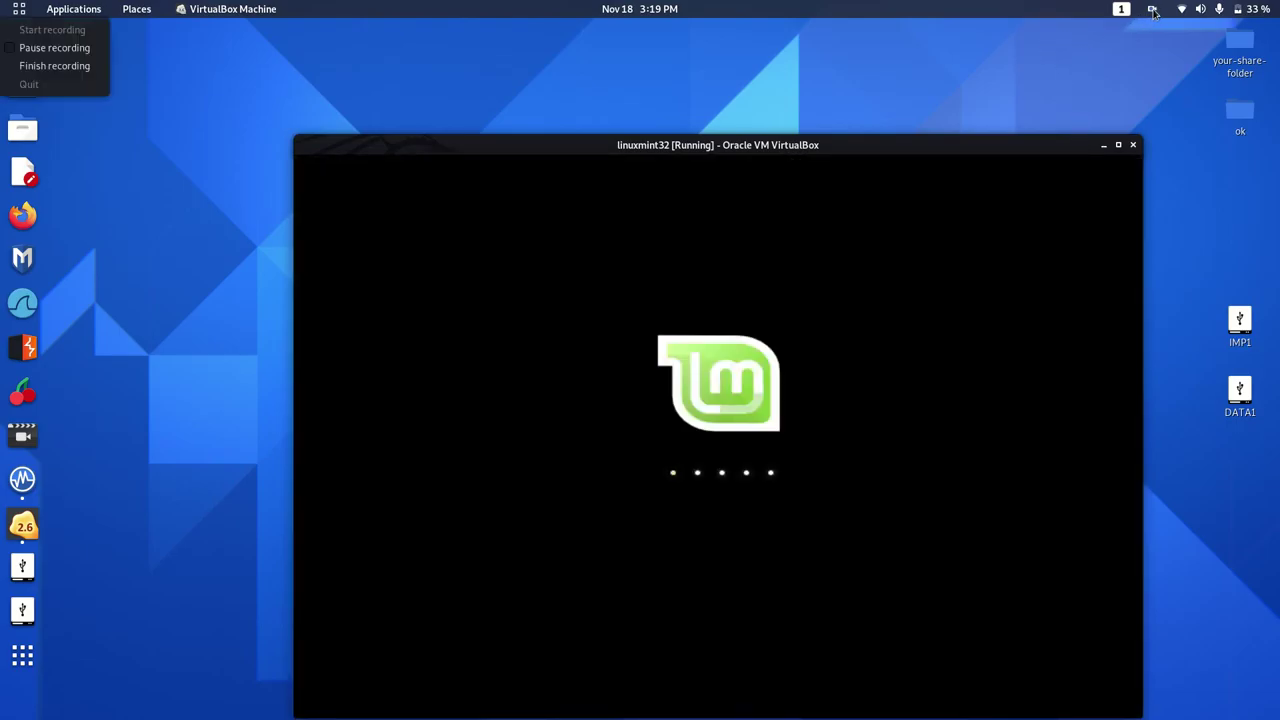